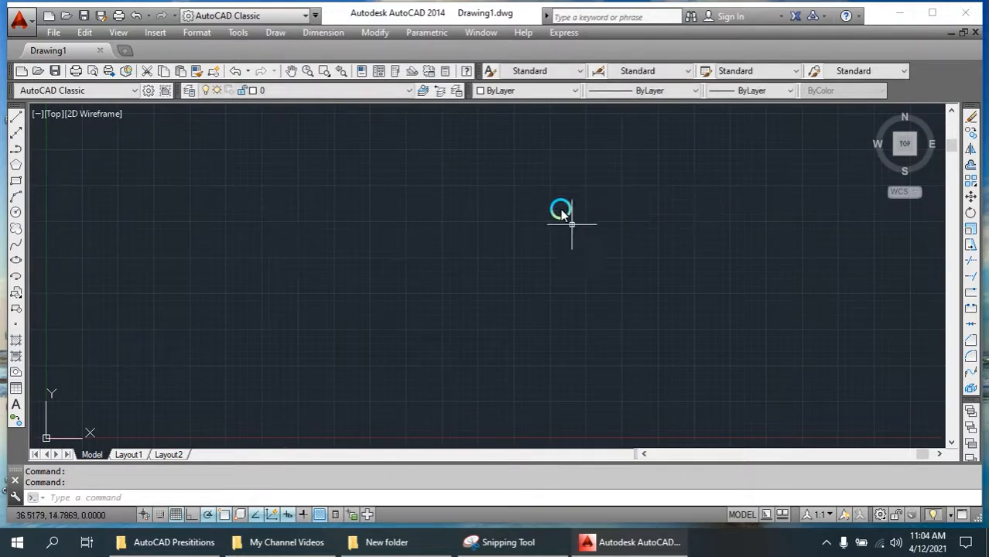
Close the Welcome window to get back to the empty drawing
click(506, 211)
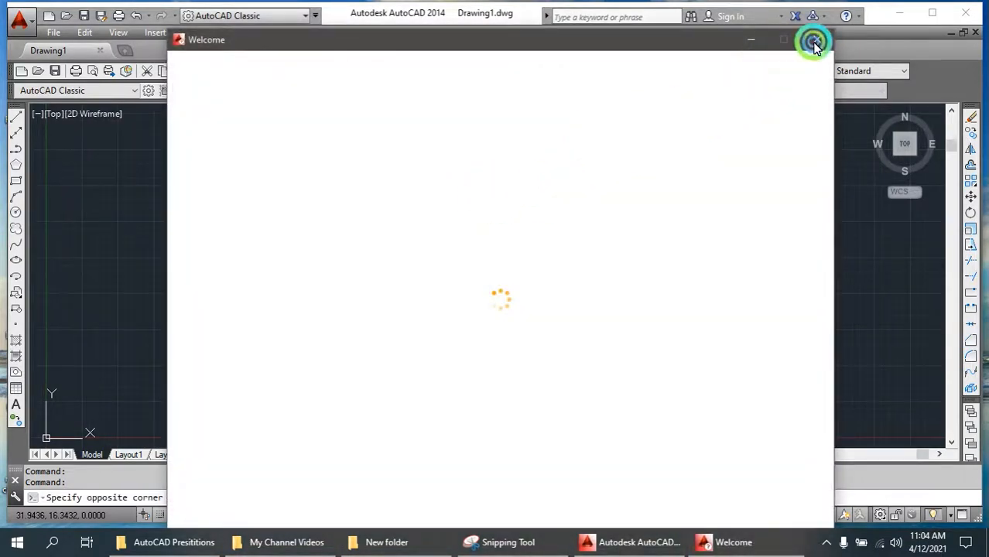
click(814, 41)
click(450, 213)
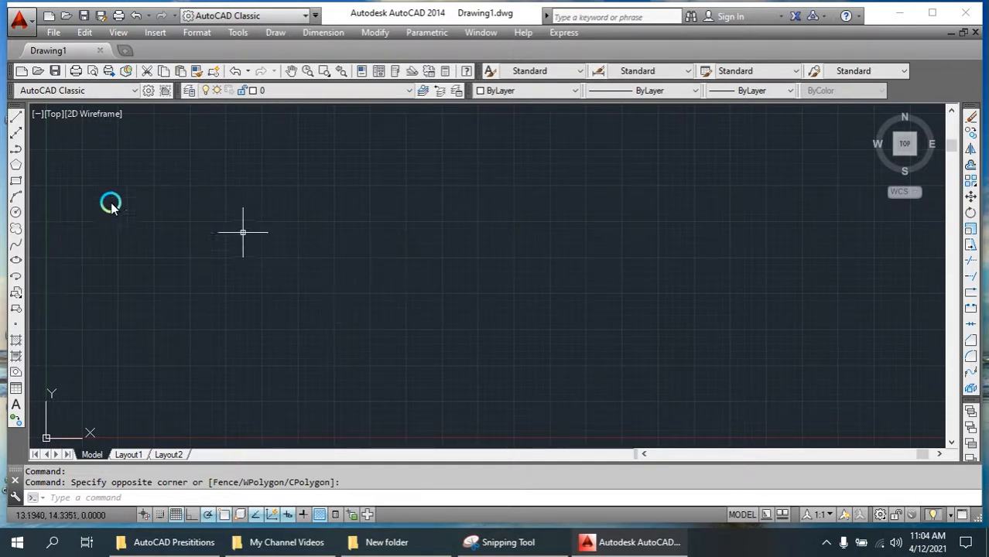
Begin an L-shaped outline with the Line tool and Ortho on, drawing 8 units up and 3 units right
click(17, 118)
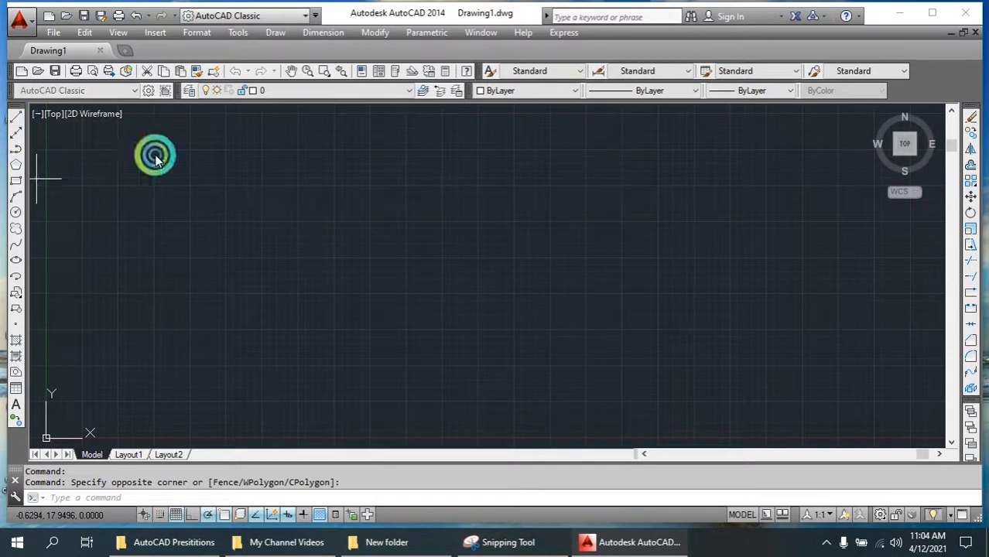
click(480, 208)
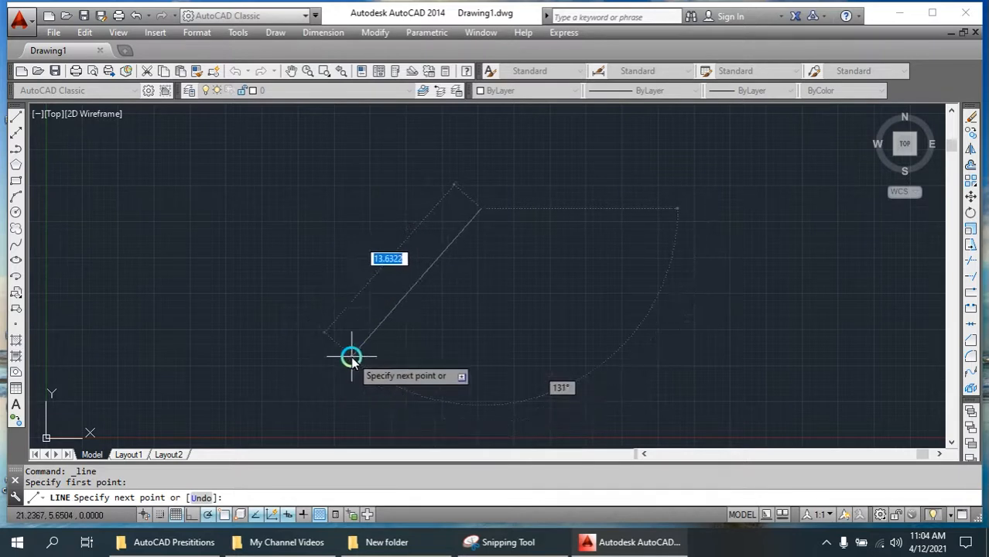
click(193, 514)
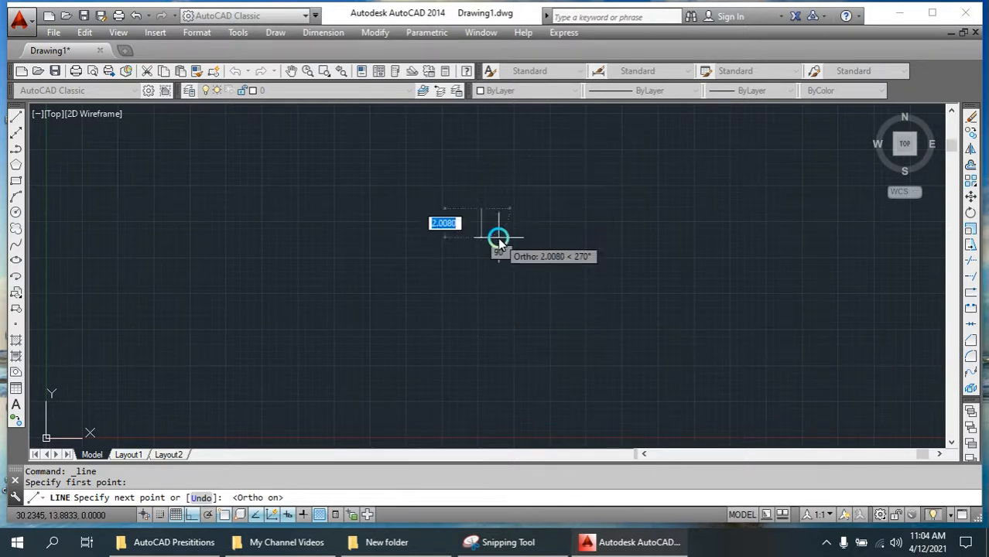
scroll(557, 313, down, 2)
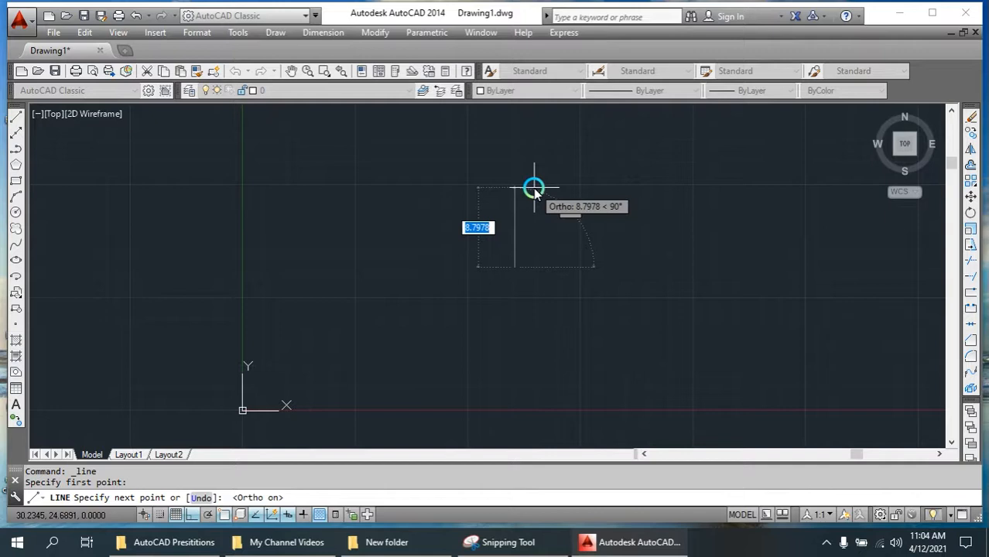
text(8)
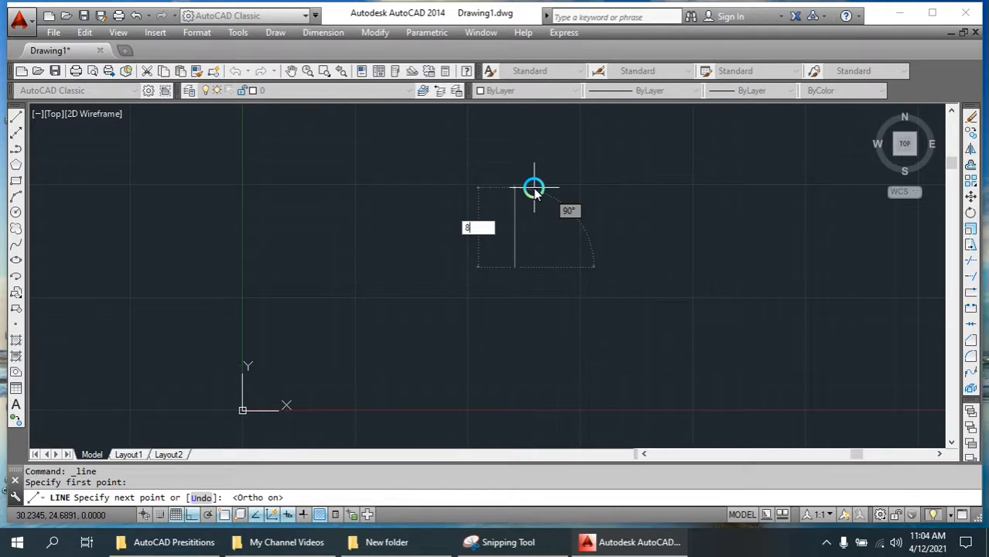
key(Return)
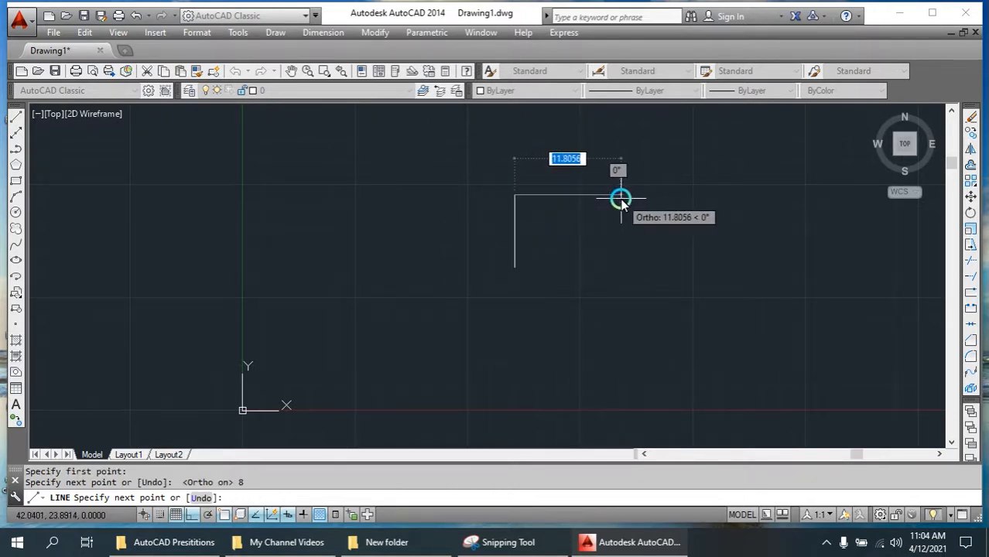
text(3)
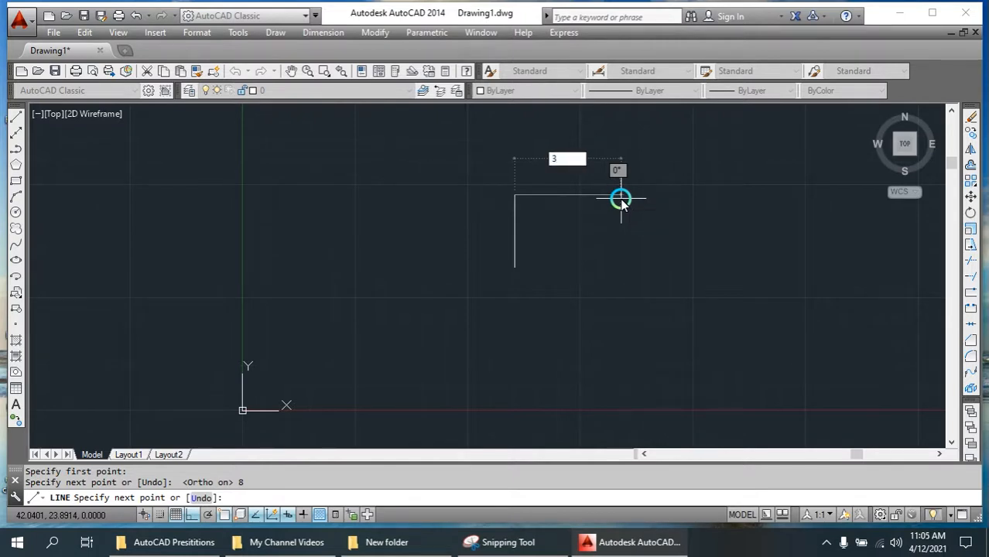
key(Return)
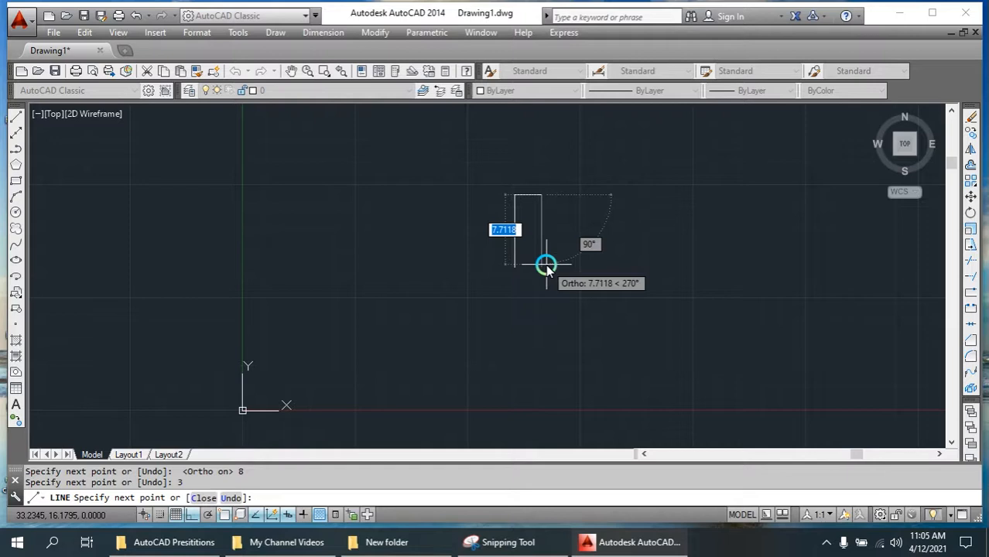
Continue the L-shaped outline 4 units down, 5 right and 4 down, and close it at its starting point
text(4)
key(Return)
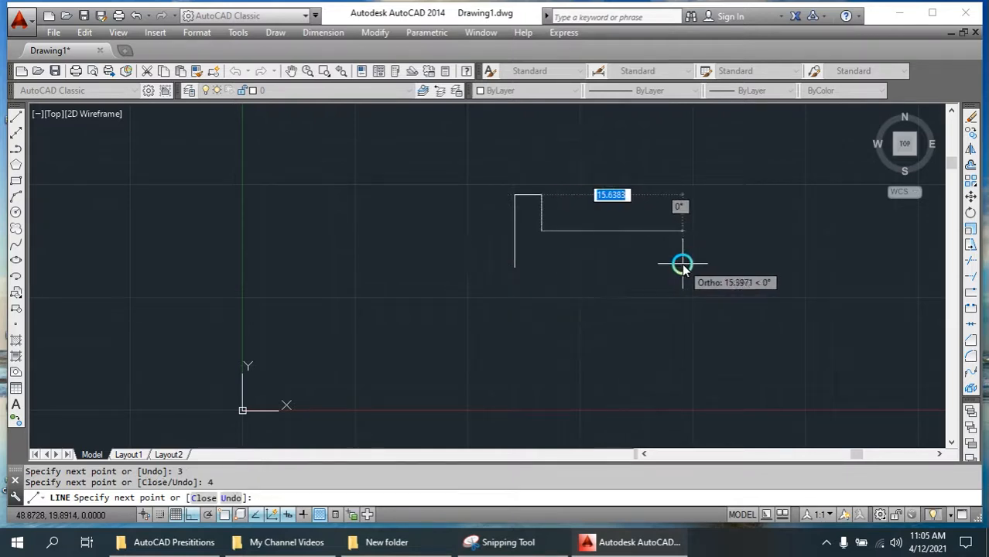
text(5)
key(Return)
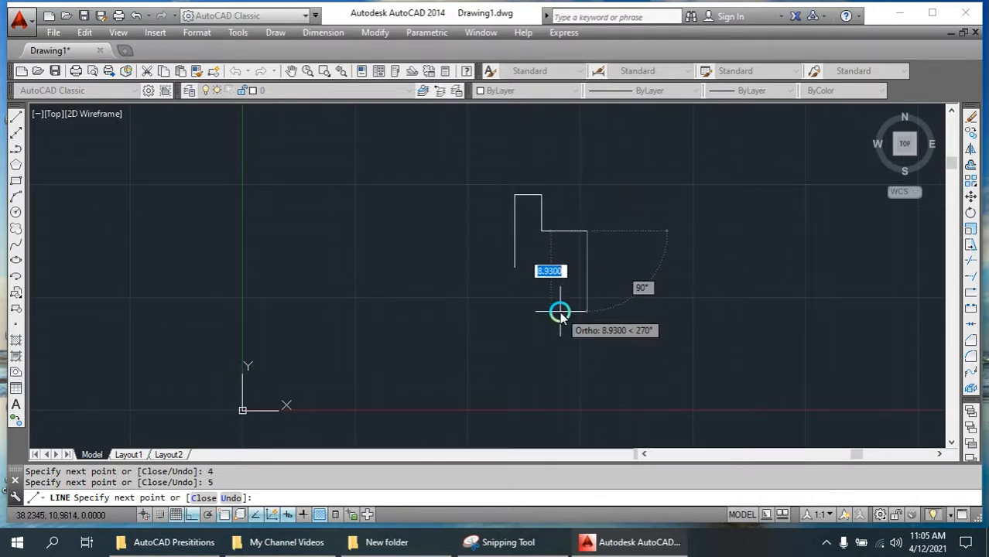
text(4)
key(Return)
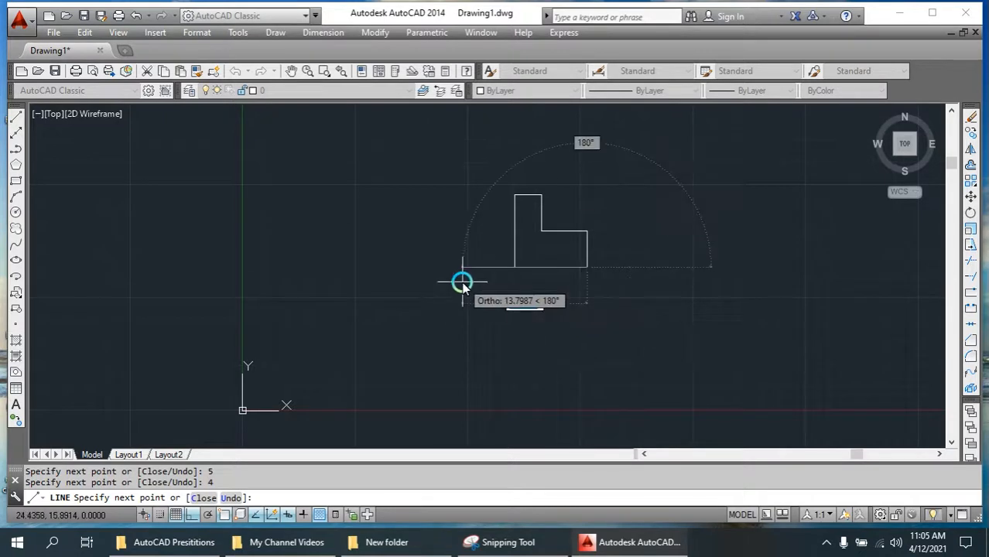
click(524, 267)
scroll(524, 267, up, 2)
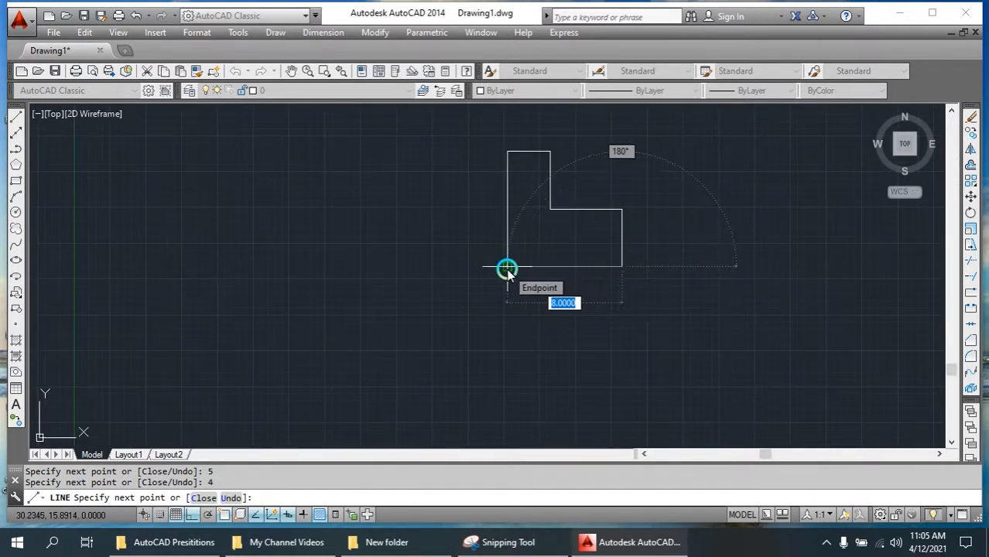
key(Return)
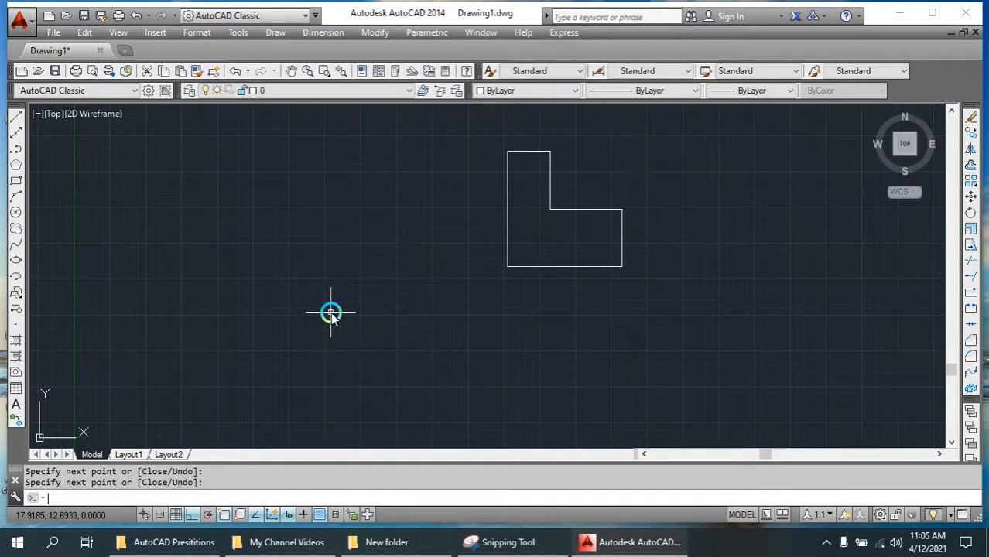
Begin a U-shaped outline in the empty area right of the L-shape with lines 10 units up and 5 units right
scroll(580, 194, up, 4)
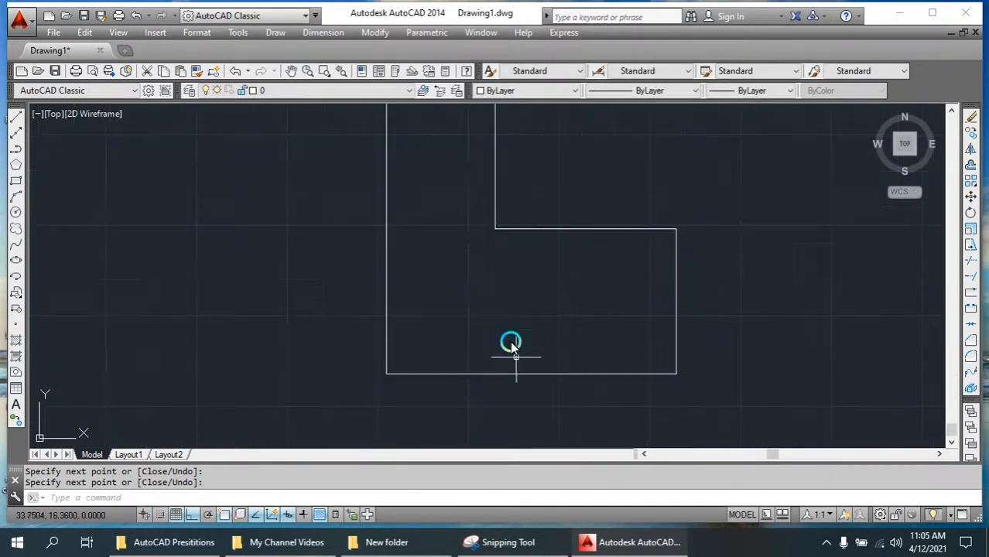
scroll(515, 353, down, 2)
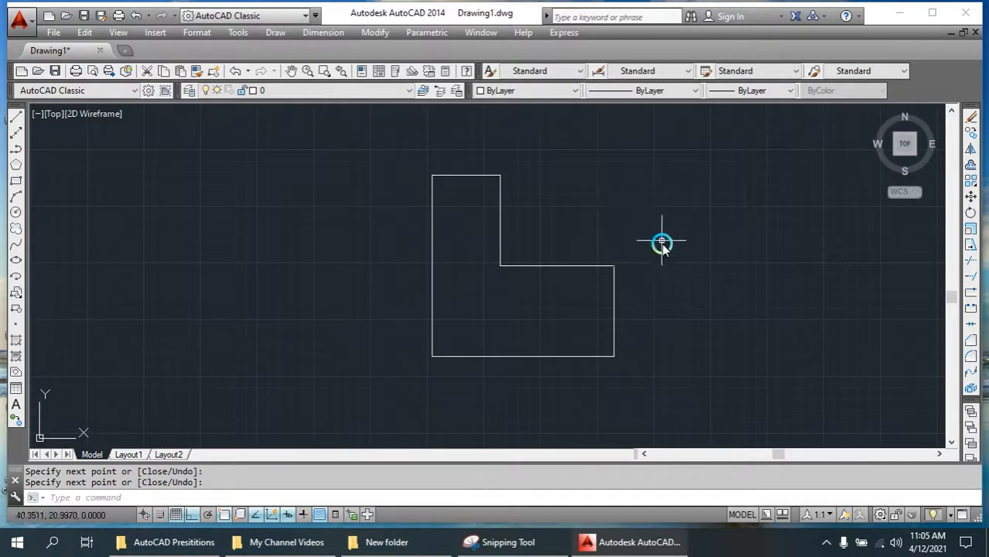
scroll(663, 242, down, 4)
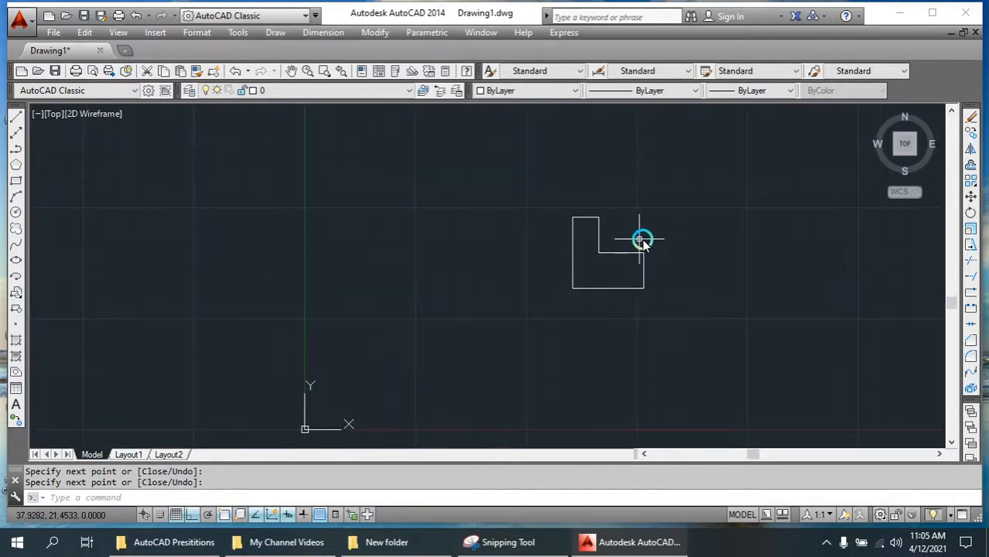
scroll(640, 238, down, 2)
middle_drag(687, 255, 411, 264)
middle_drag(549, 270, 399, 270)
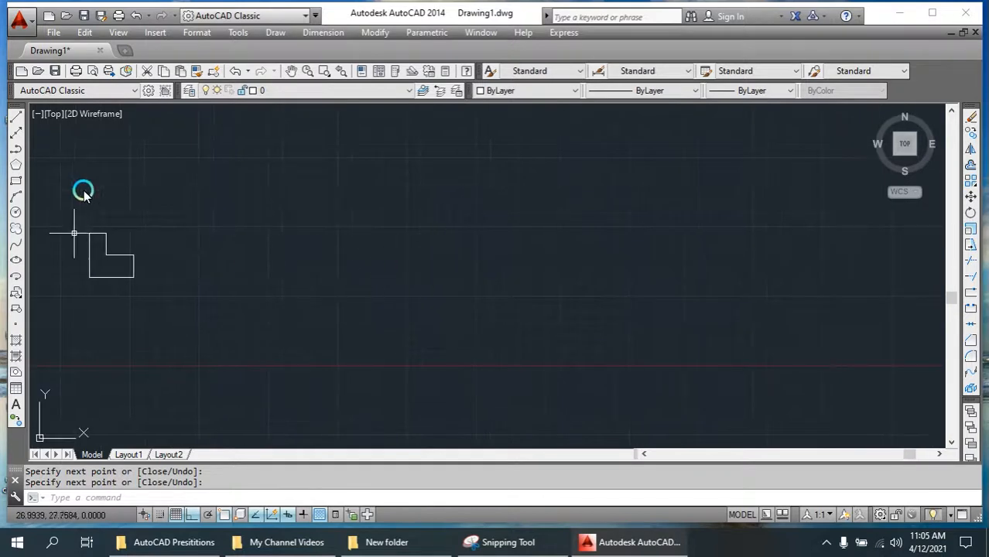
click(13, 119)
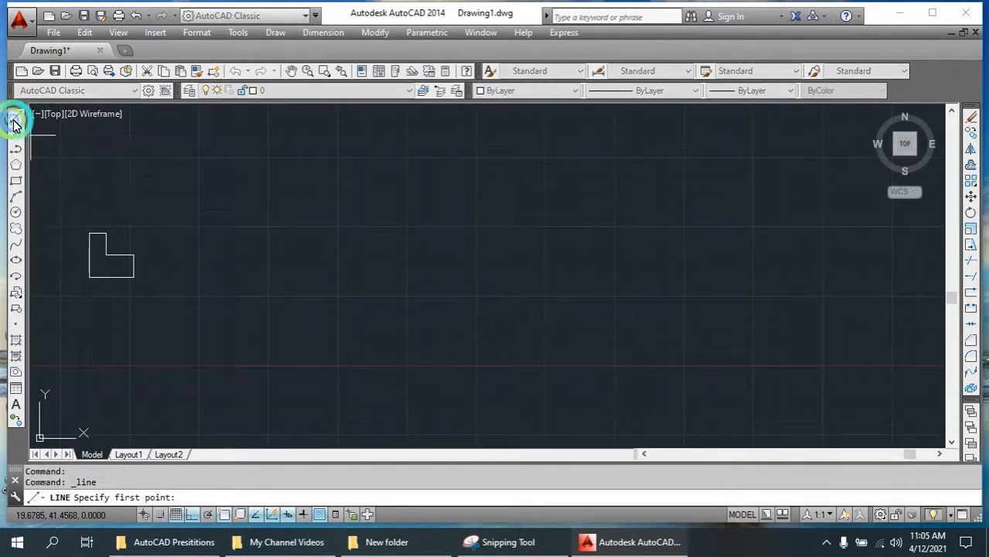
click(504, 311)
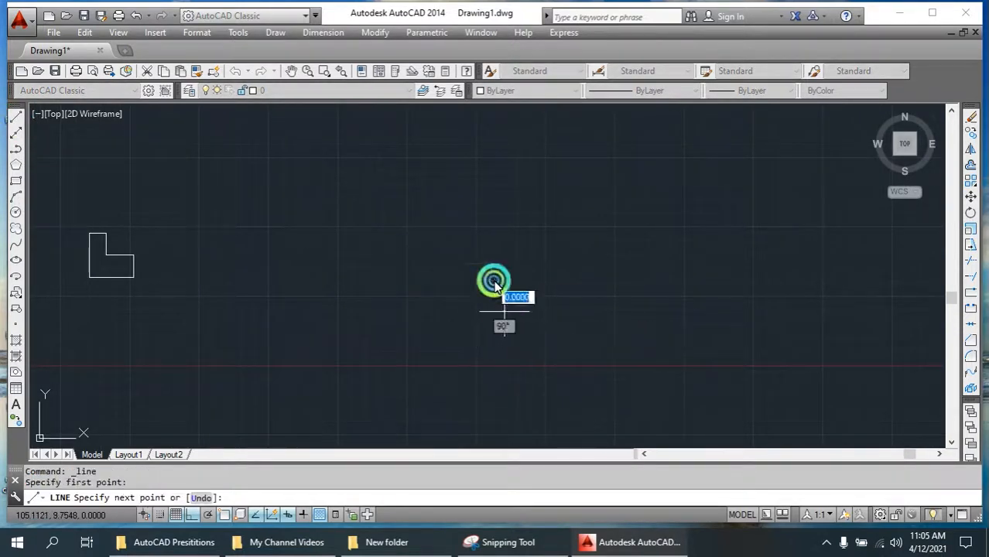
text(10)
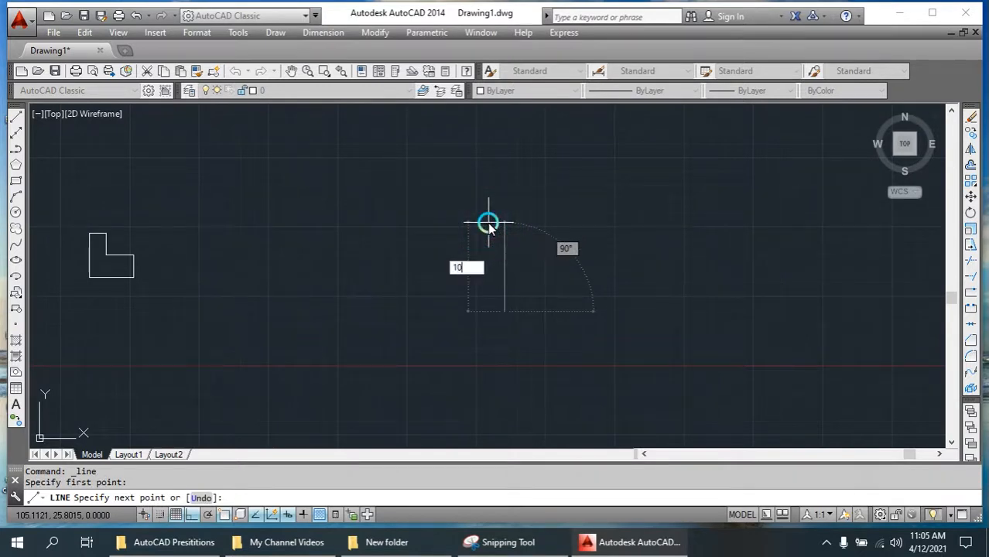
key(Return)
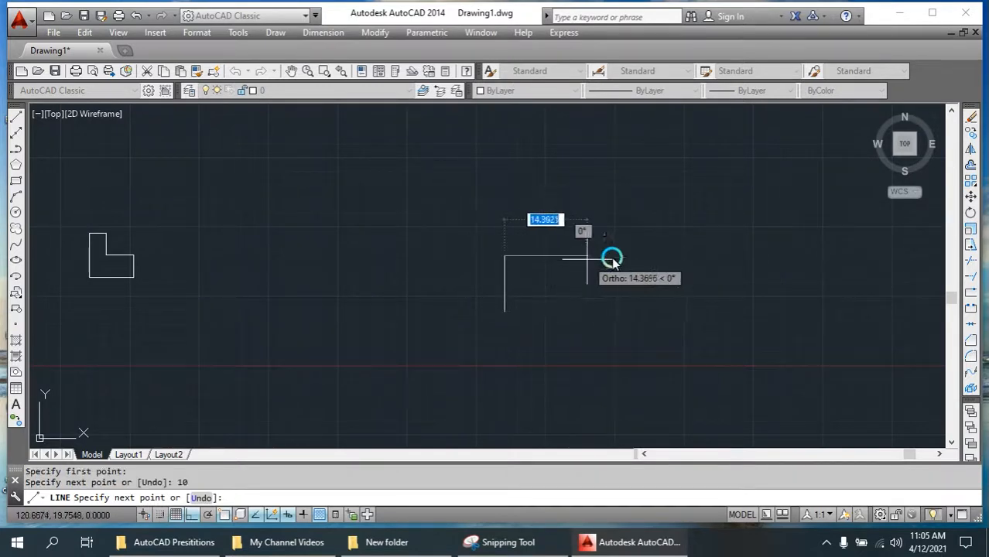
text(5)
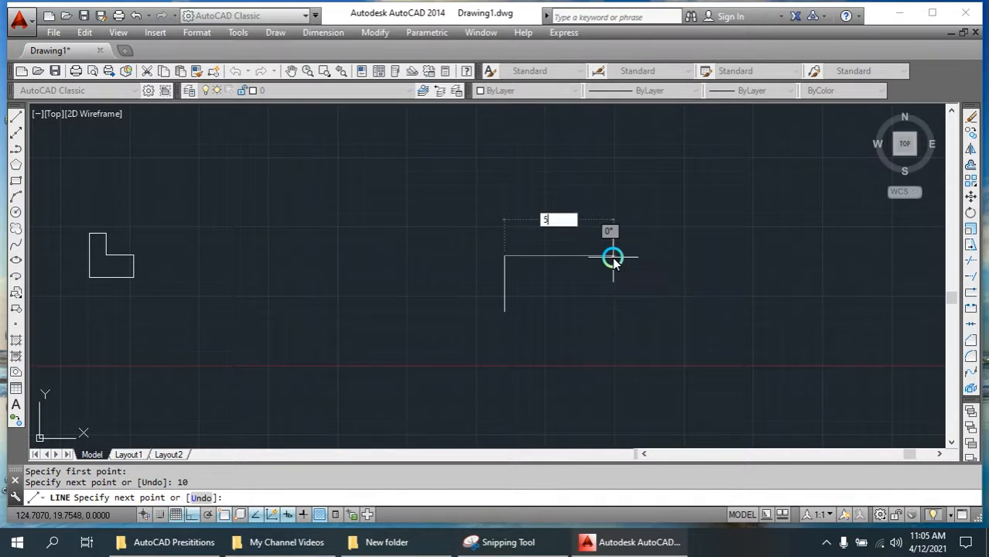
key(Return)
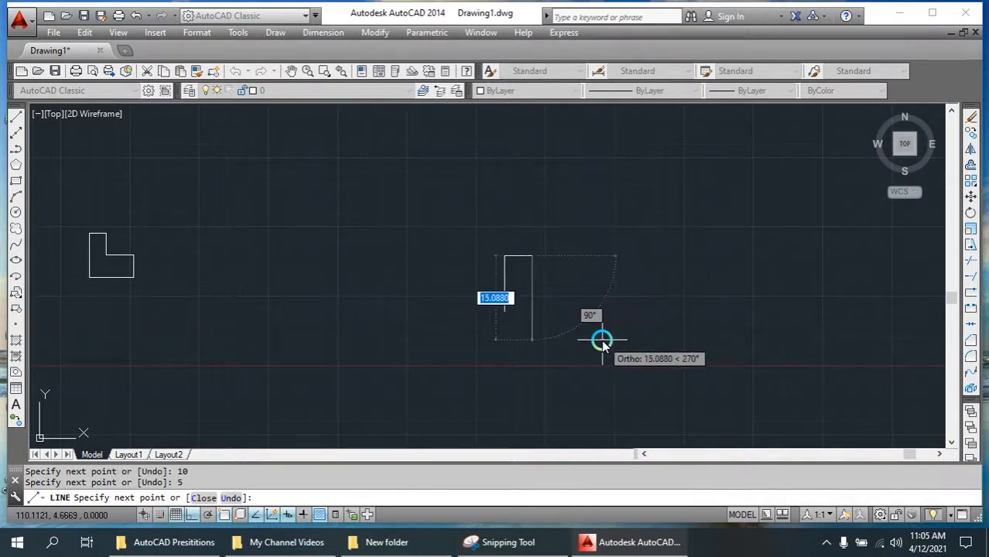
Draw the notch of the U-shaped outline 5 units down, 10 units right and 5 units up
text(5)
key(Return)
text(10)
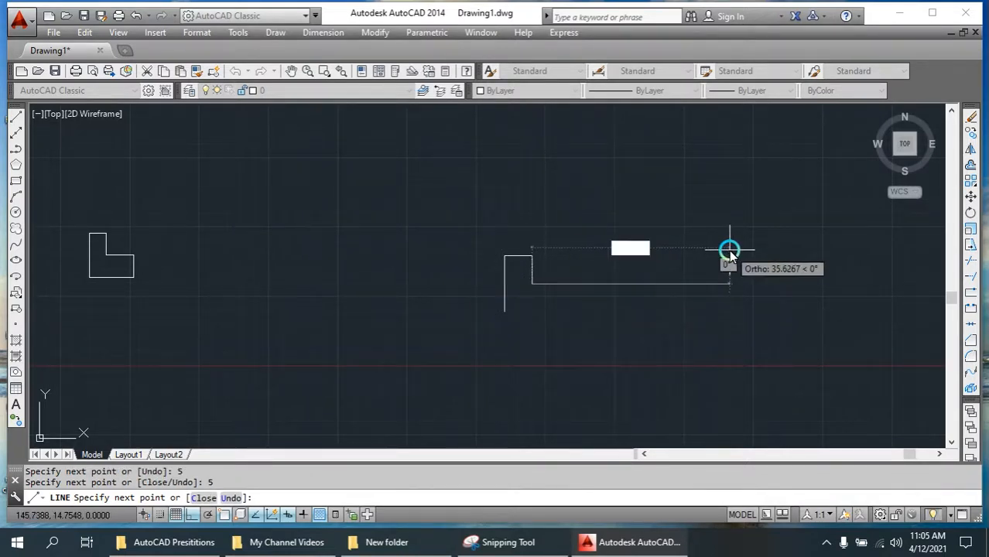
key(Return)
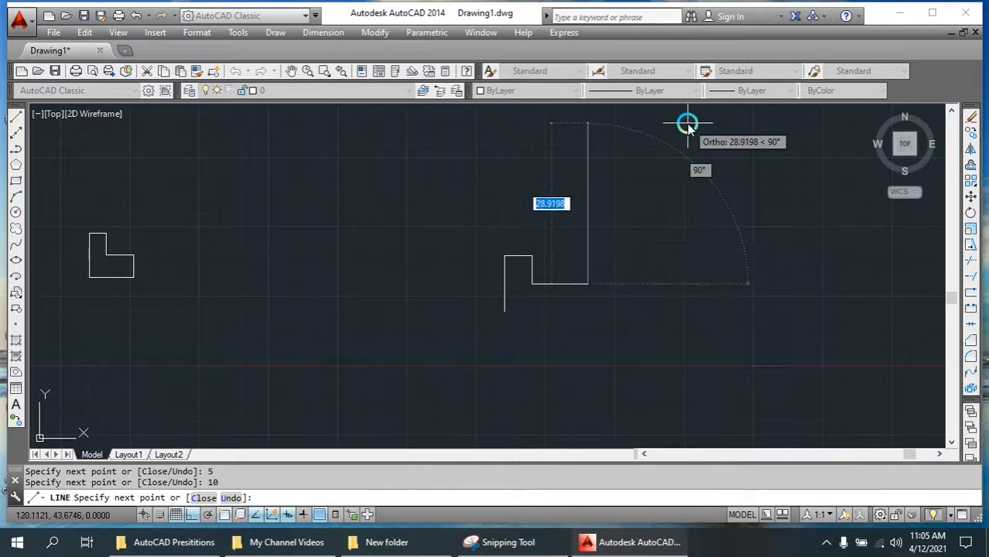
text(5)
key(Return)
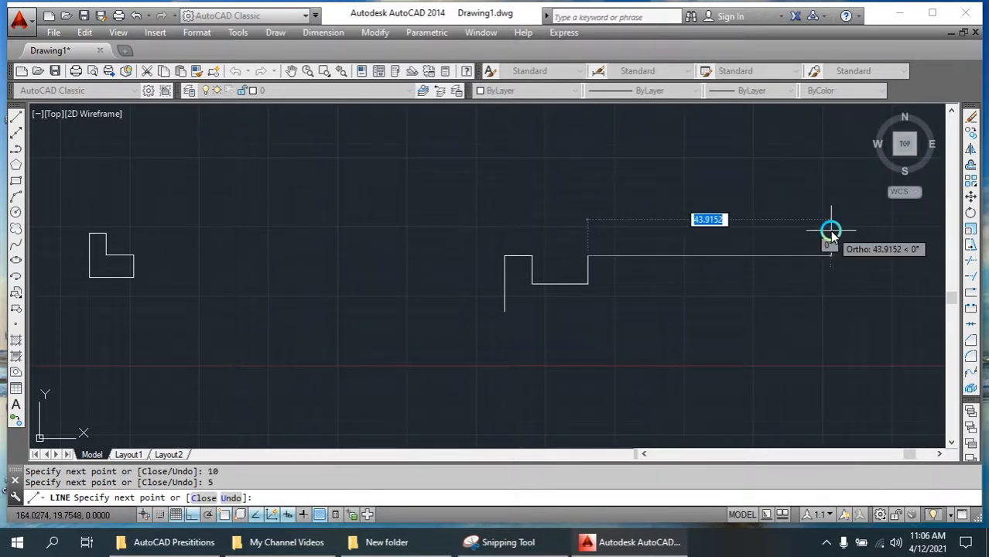
Finish the U-shaped outline 5 units right and 10 units down, and close it at its starting point
text(5)
key(Return)
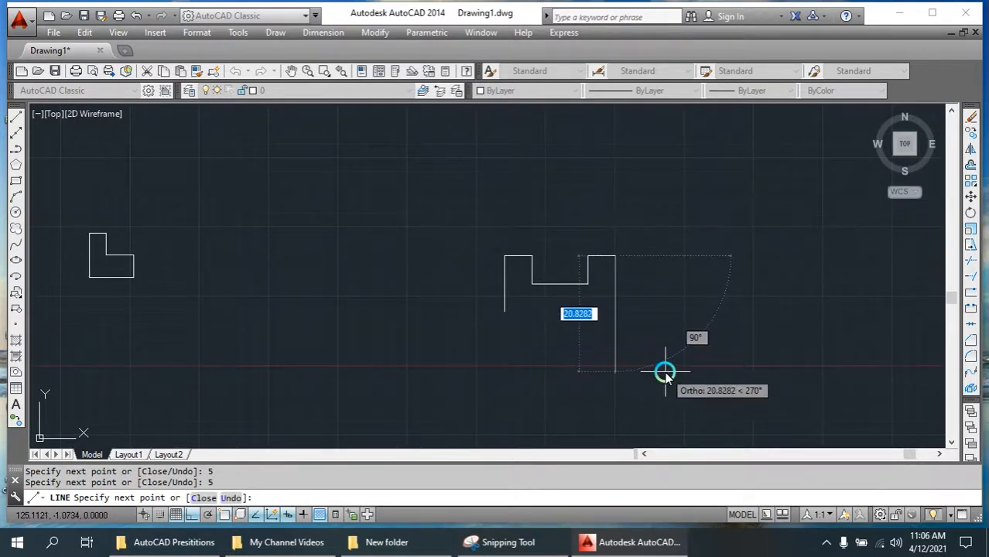
text(10)
key(Return)
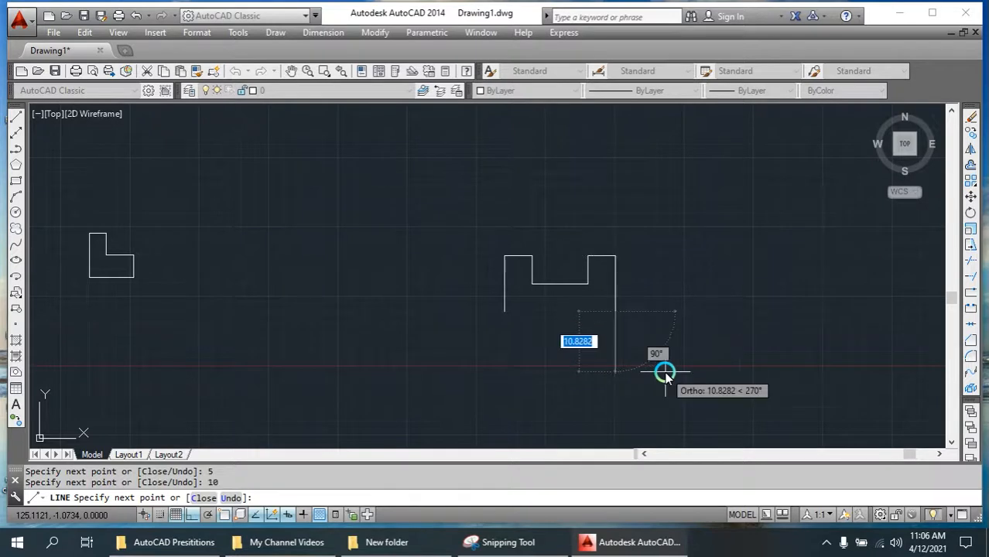
click(496, 312)
key(Return)
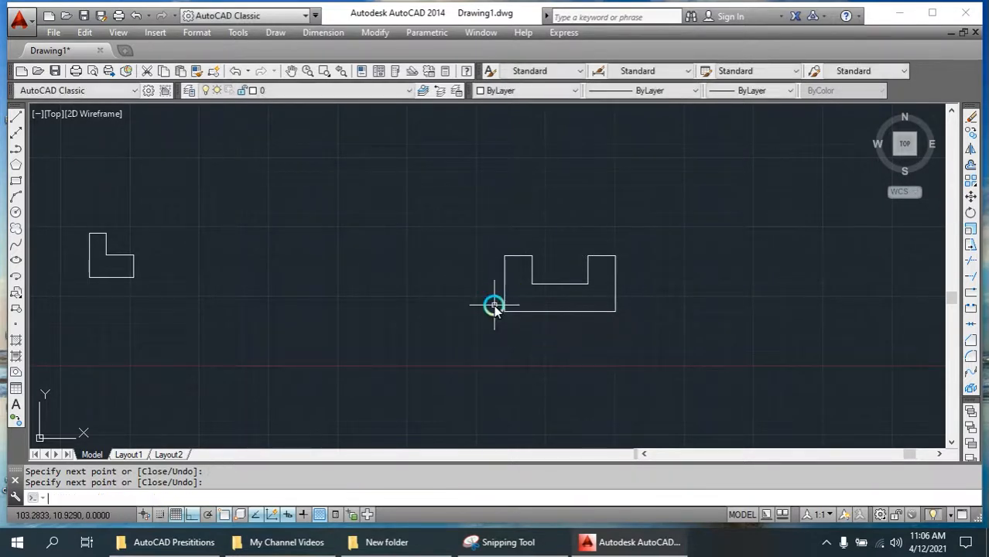
scroll(552, 284, up, 8)
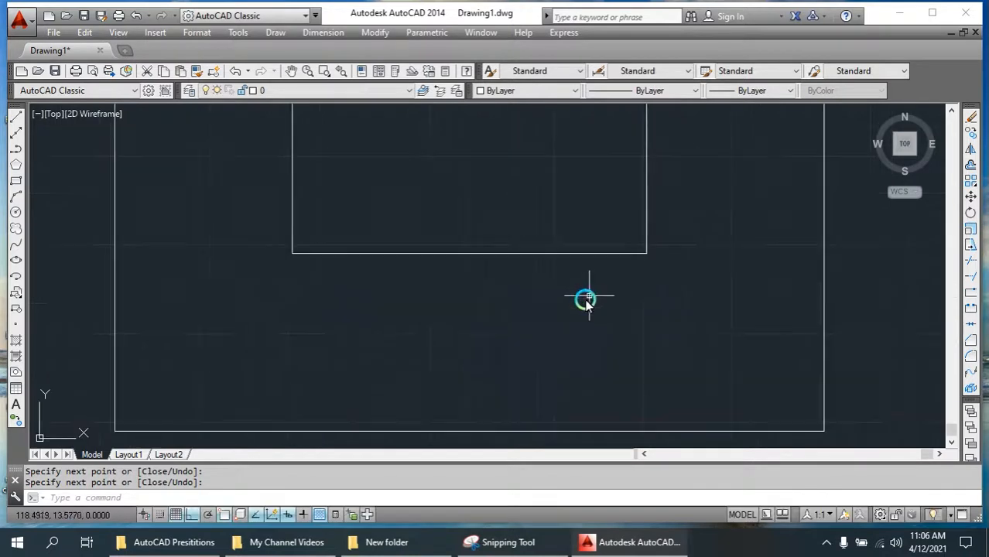
scroll(586, 301, down, 8)
middle_drag(618, 298, 305, 310)
scroll(314, 305, down, 2)
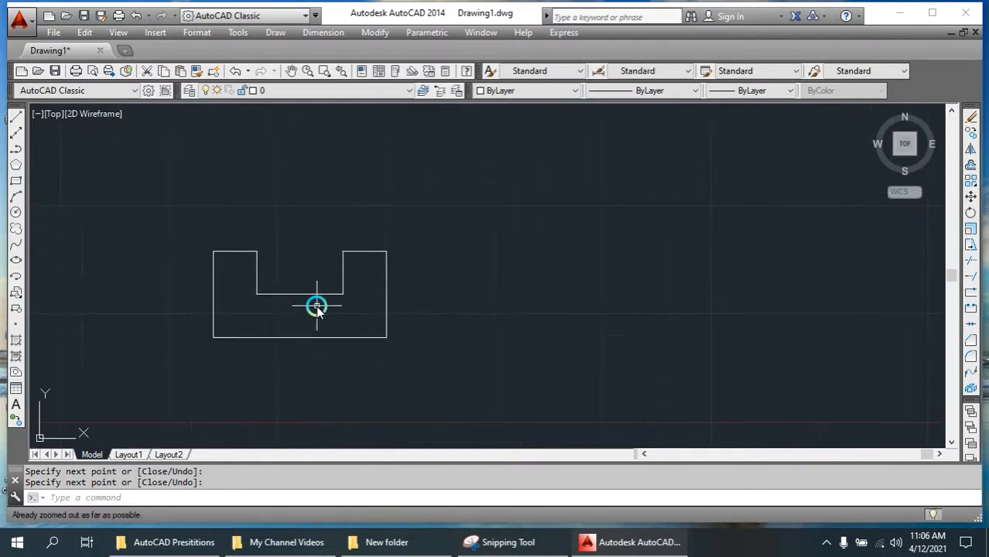
middle_drag(411, 300, 430, 233)
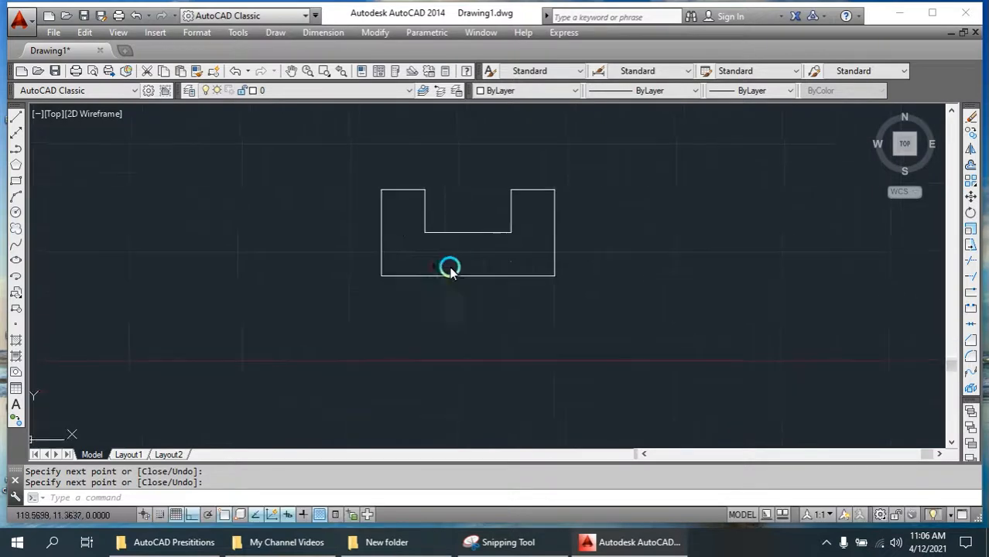
middle_drag(450, 268, 281, 299)
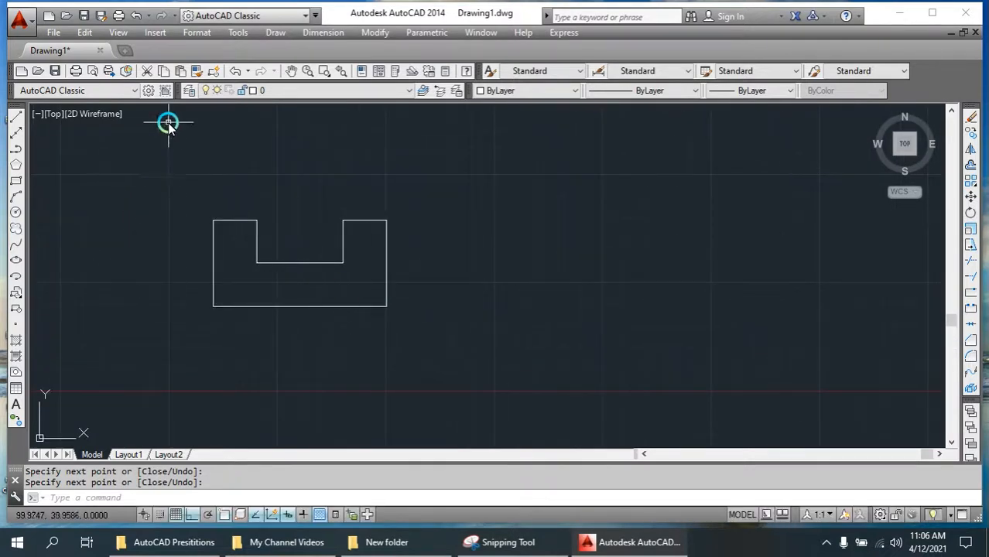
click(264, 32)
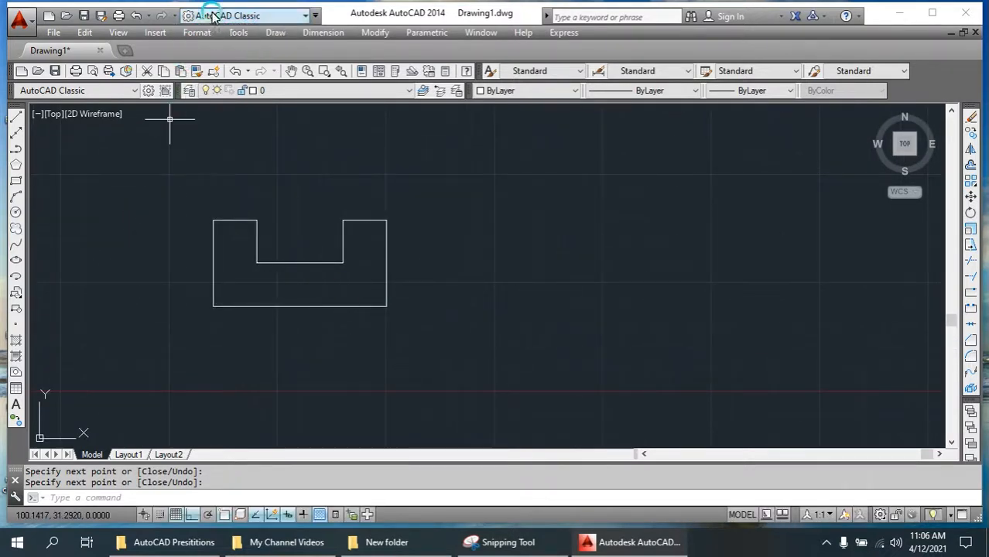
click(349, 162)
click(192, 202)
click(339, 199)
click(578, 265)
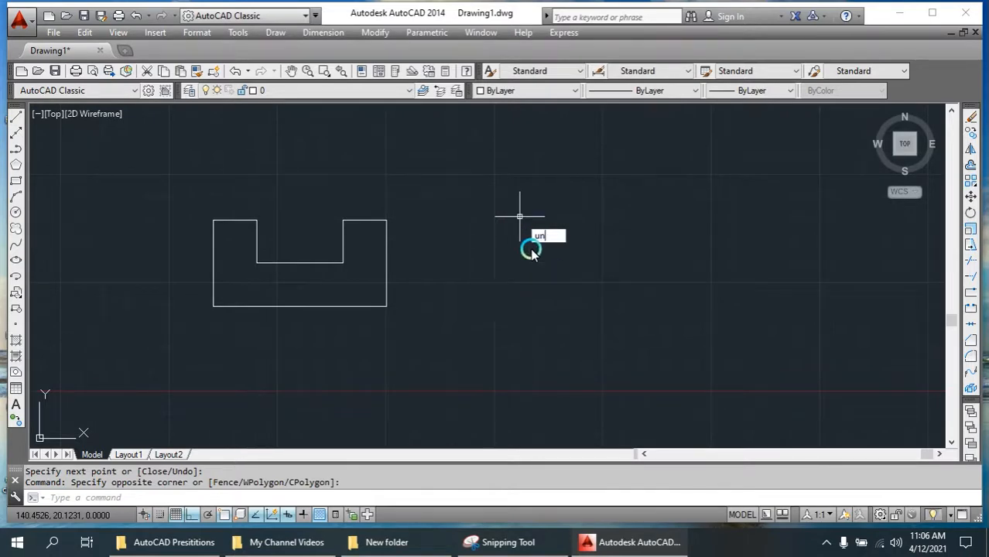
Set the drawing's length units to Architectural, keeping inches as the insertion scale
key(Return)
click(431, 173)
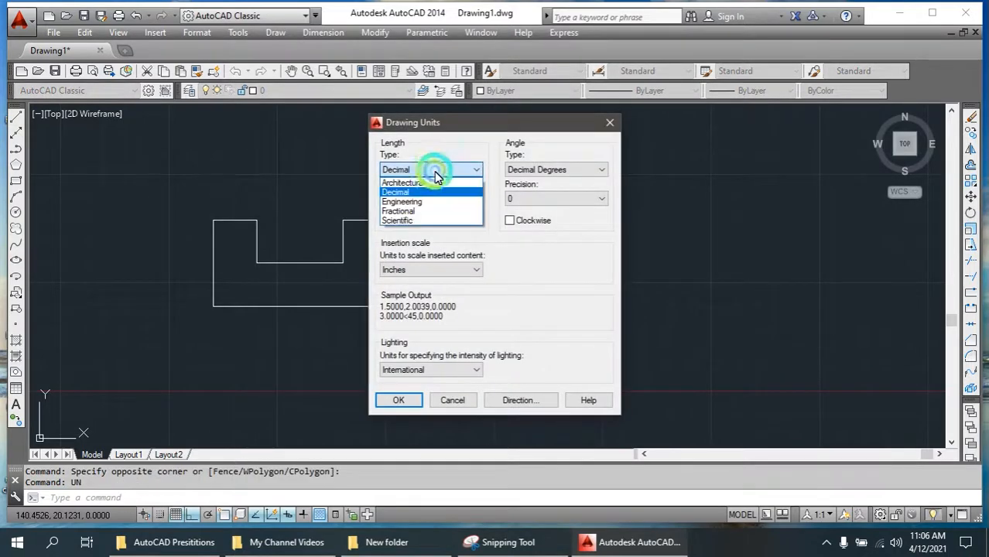
click(433, 181)
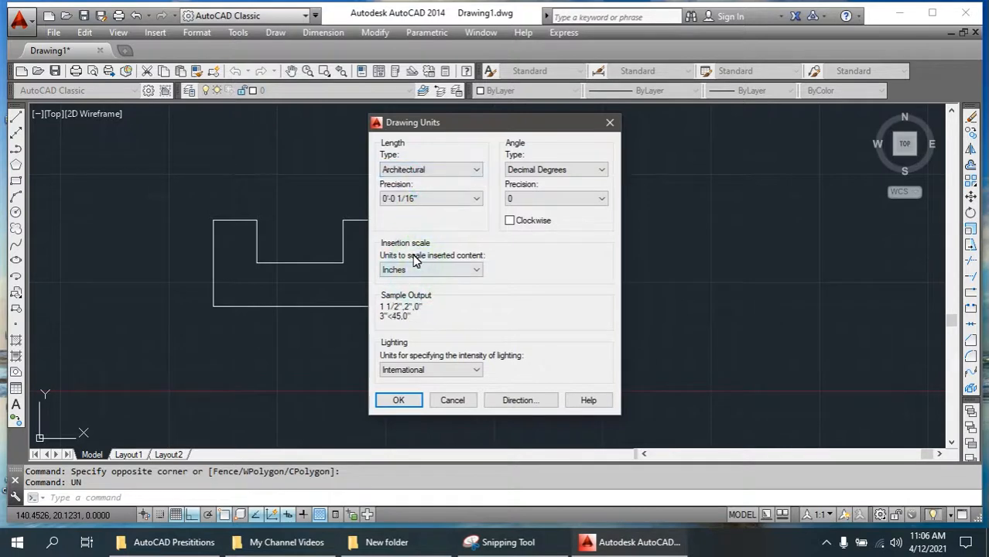
click(422, 269)
click(407, 402)
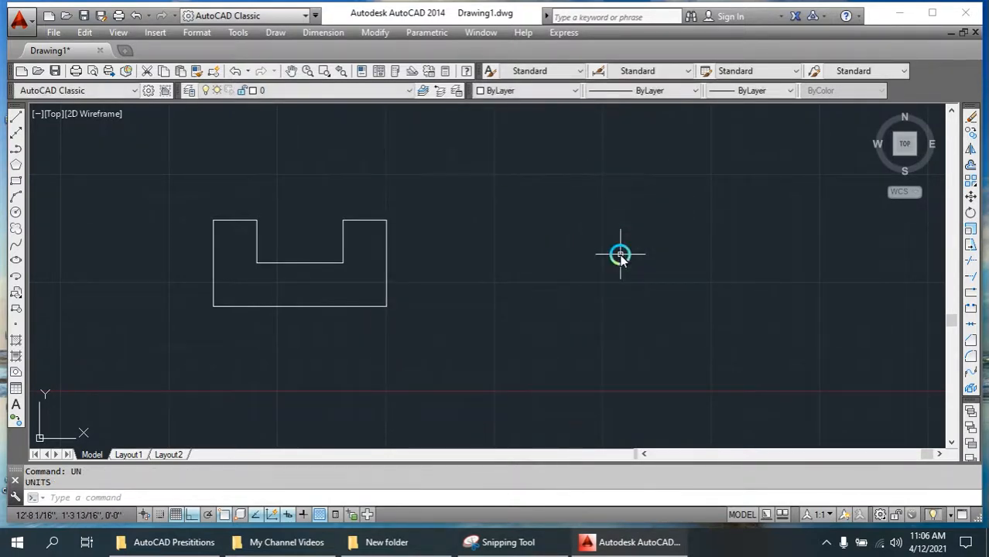
Draw a horizontal line 25' long to the right, starting in the empty area right of the U-shaped outline
text(l)
key(Return)
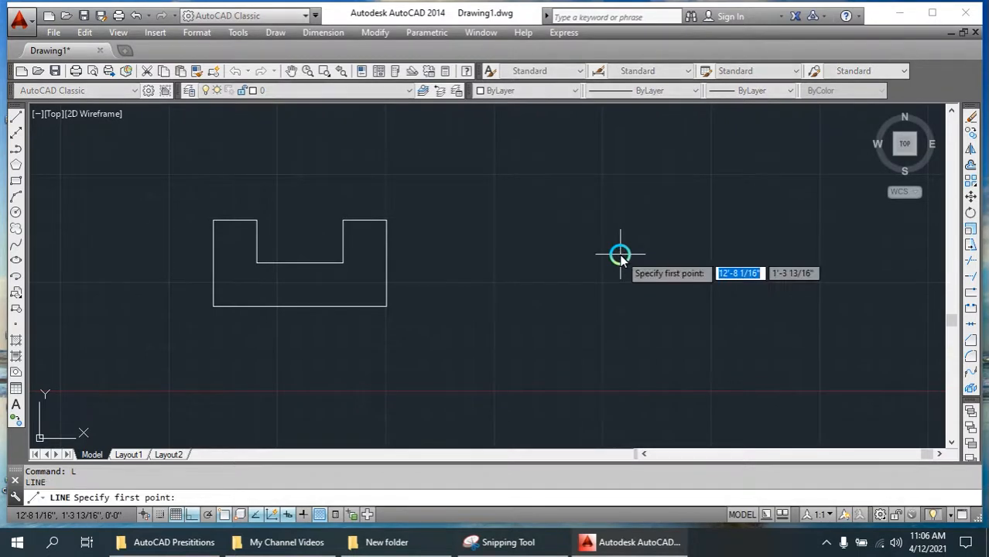
click(551, 184)
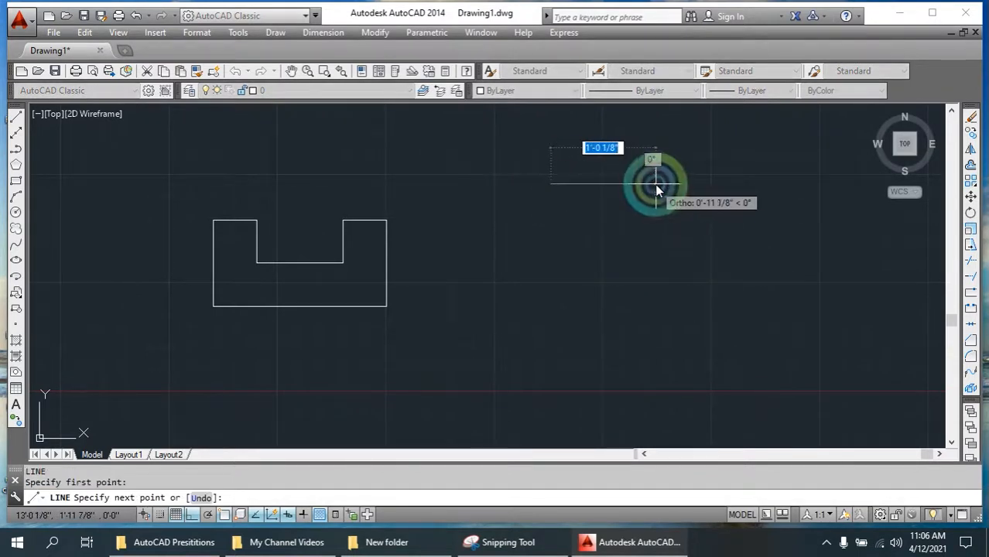
text(25)
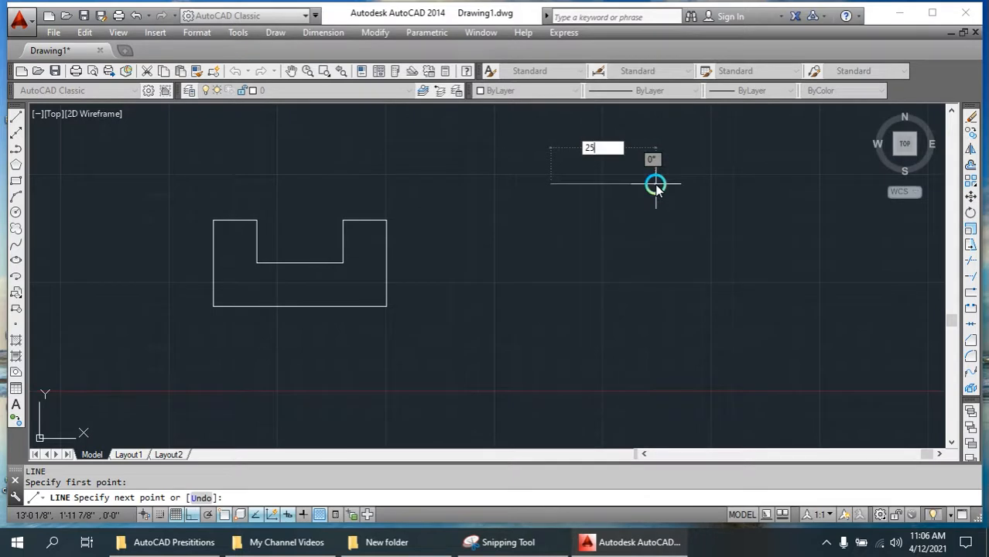
key(Return)
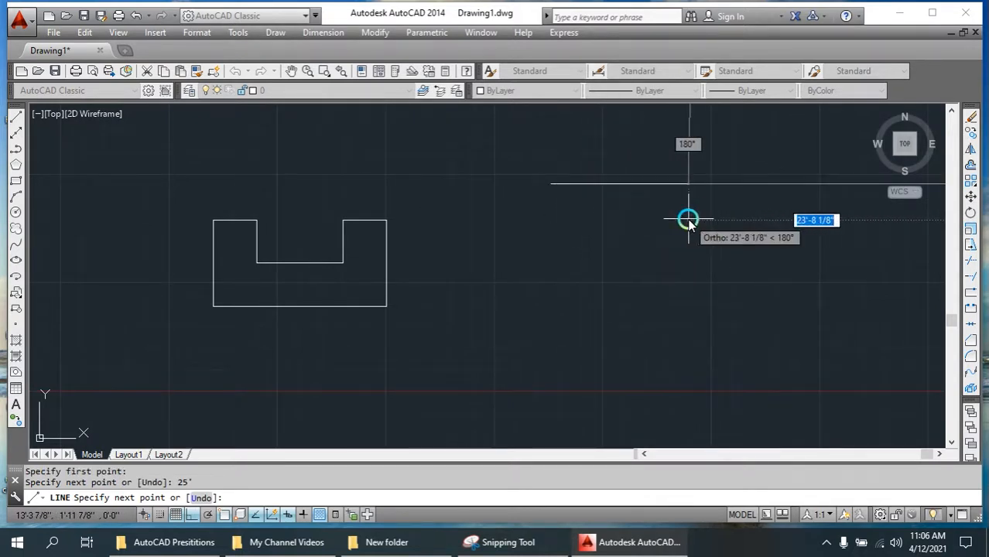
key(Return)
Draw a vertical line 50' down from the left end of the 25' horizontal line
key(Return)
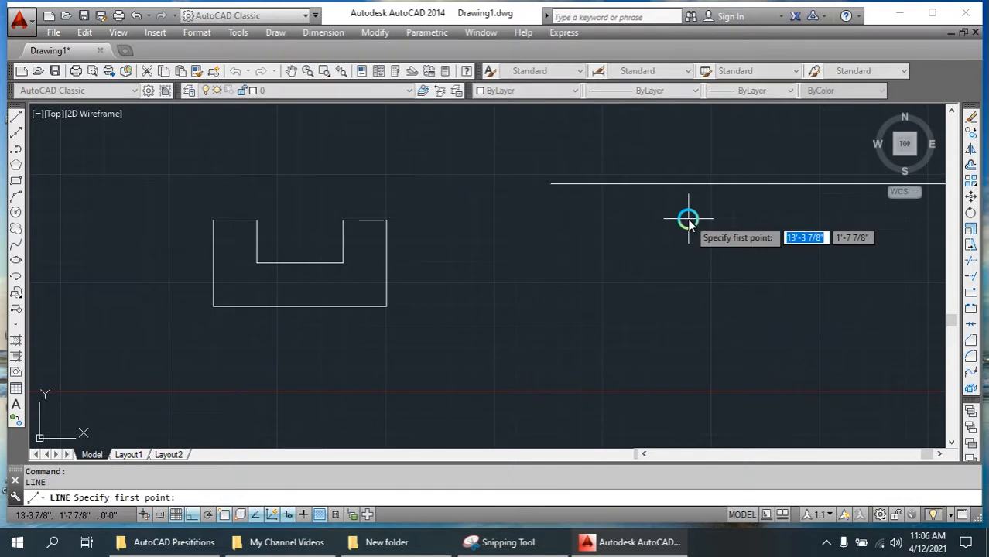
click(551, 184)
text(50)
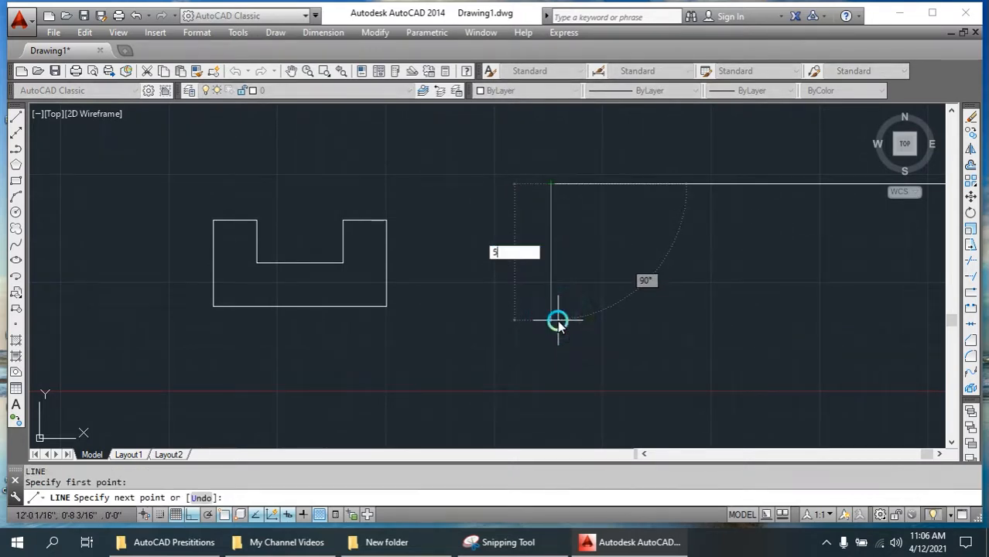
key(Return)
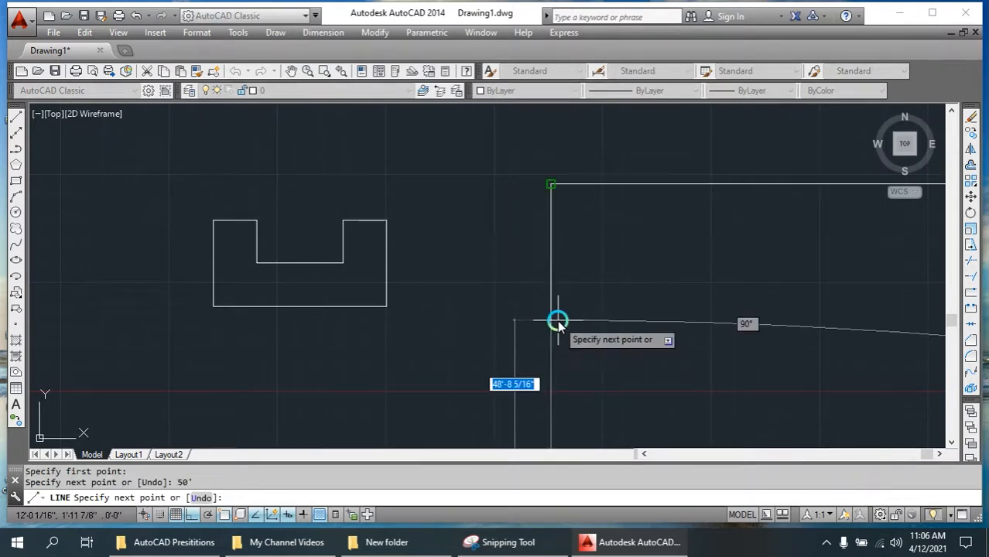
key(Return)
scroll(387, 236, down, 2)
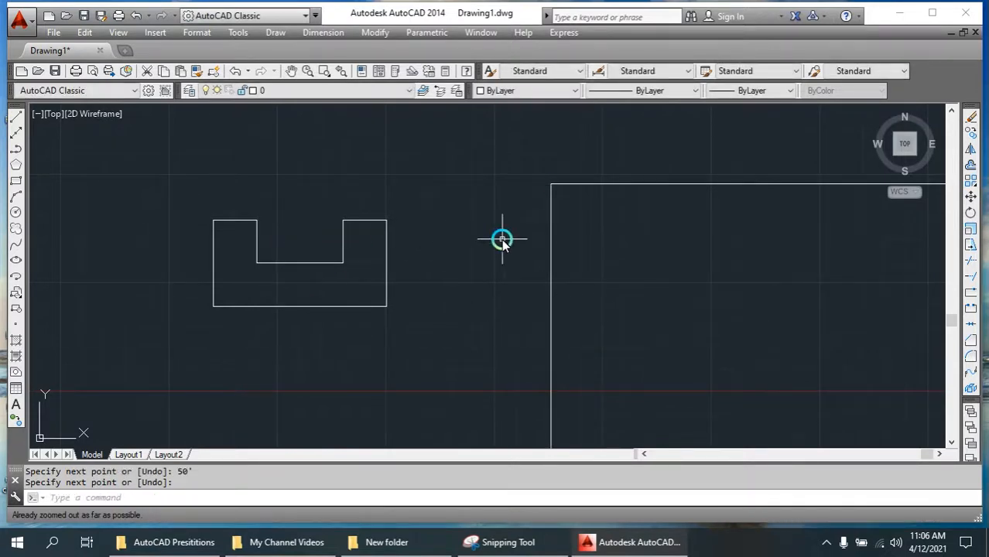
text(z)
key(Return)
text(a)
key(Return)
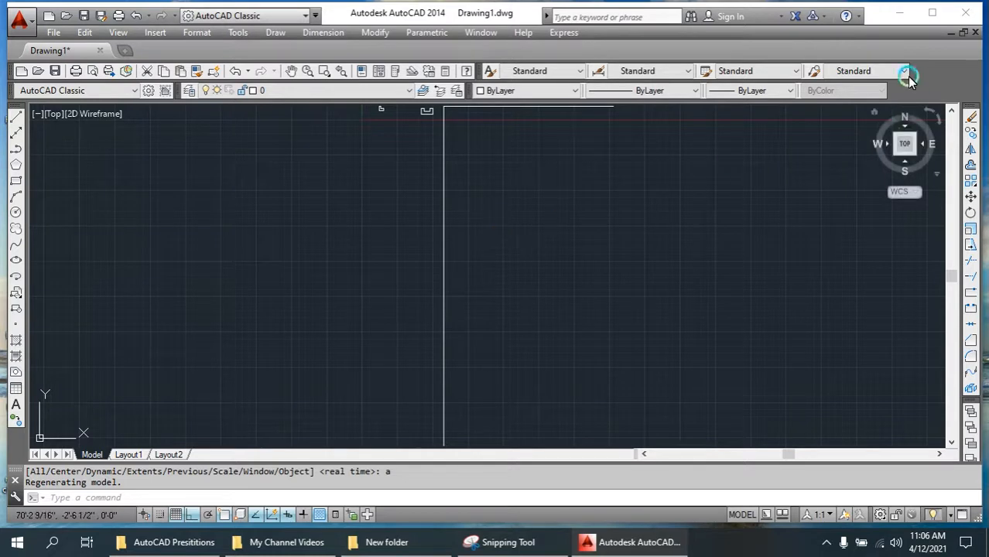
Try to draw the rectangle's right side with length 50 downward from the top line's right end and join it to the left side's lower end
click(16, 117)
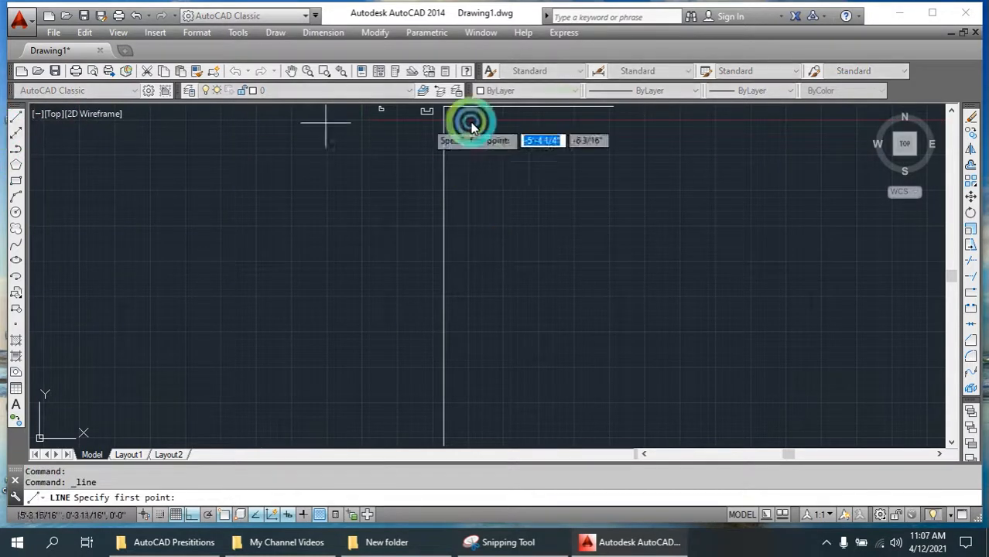
click(612, 107)
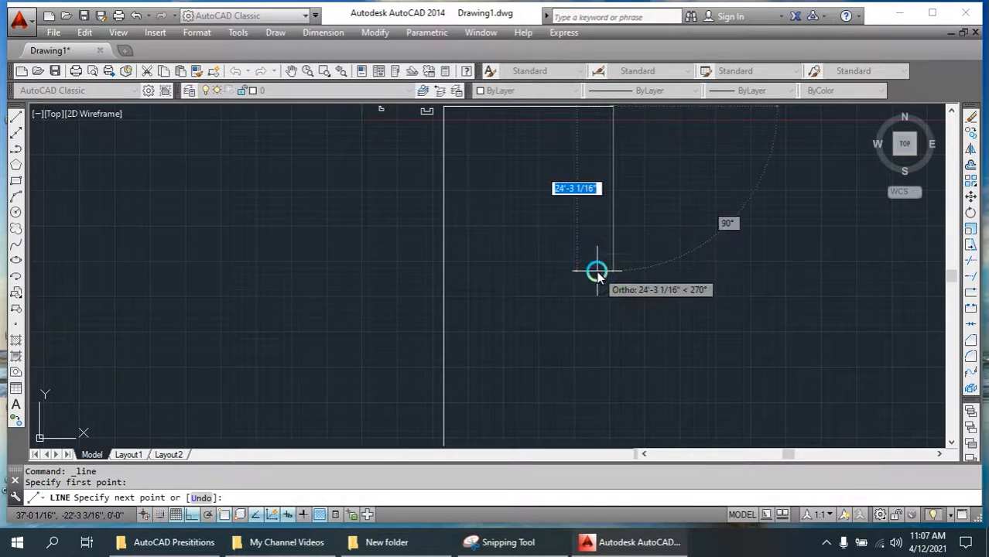
text(50)
key(Return)
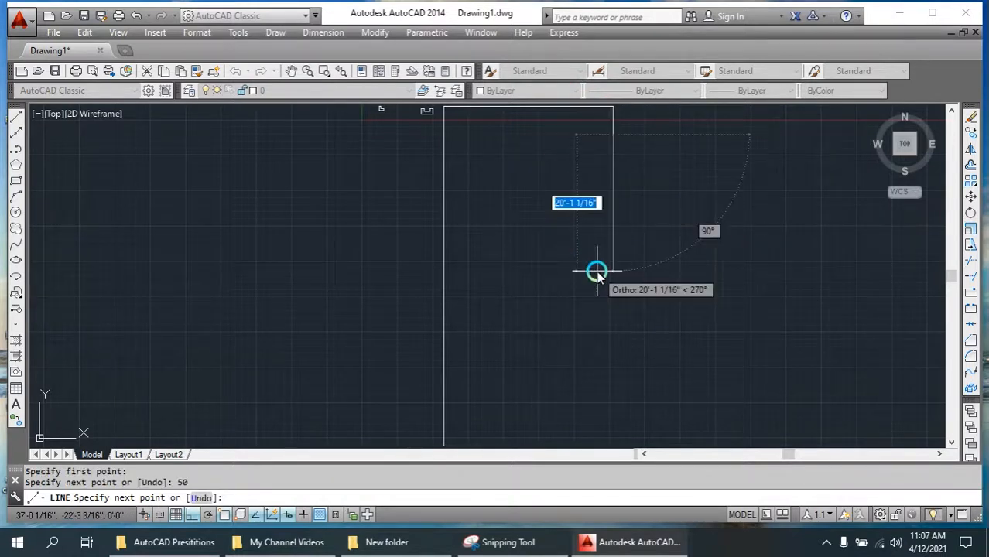
click(442, 435)
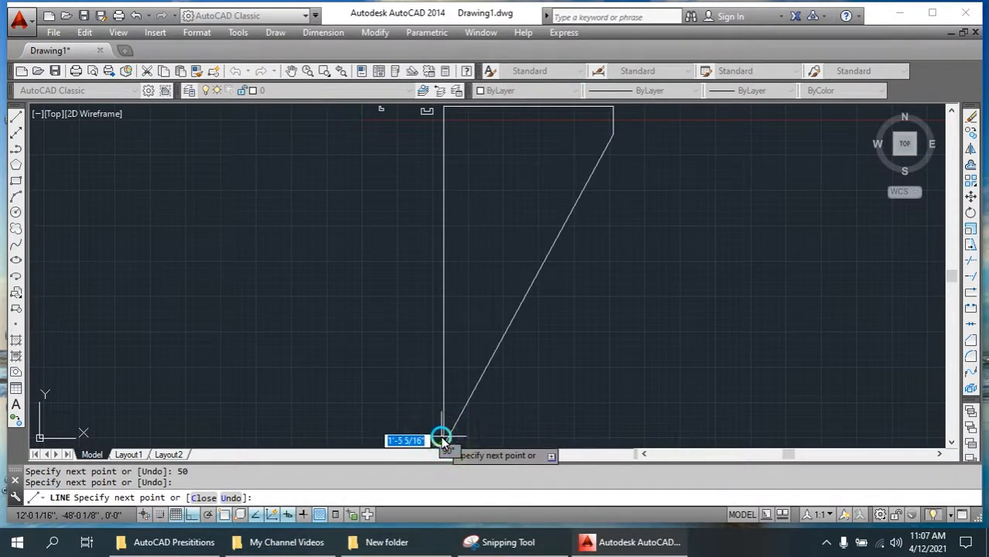
key(Escape)
Erase the short vertical line hanging from the top line's right end
key(ctrl+a)
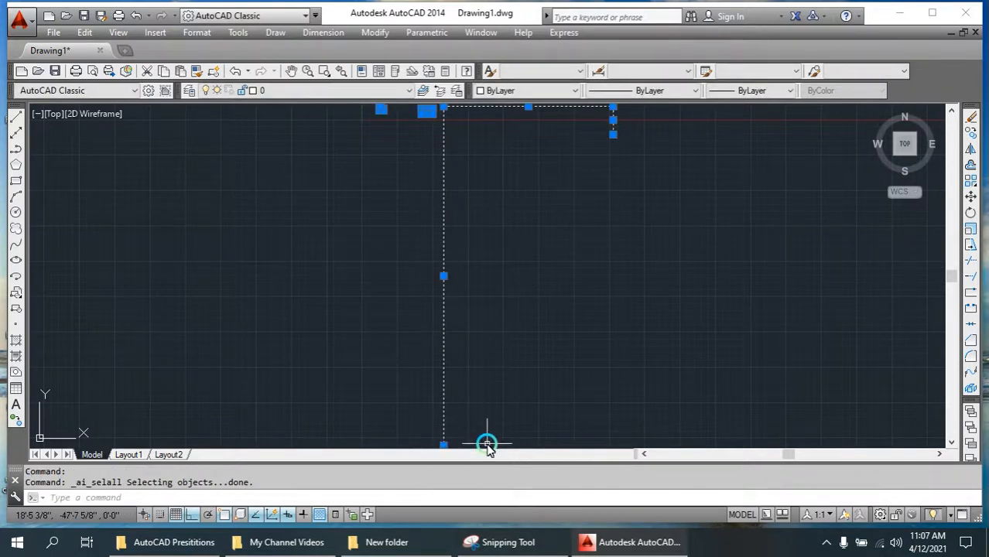
key(Escape)
key(Escape)
click(626, 118)
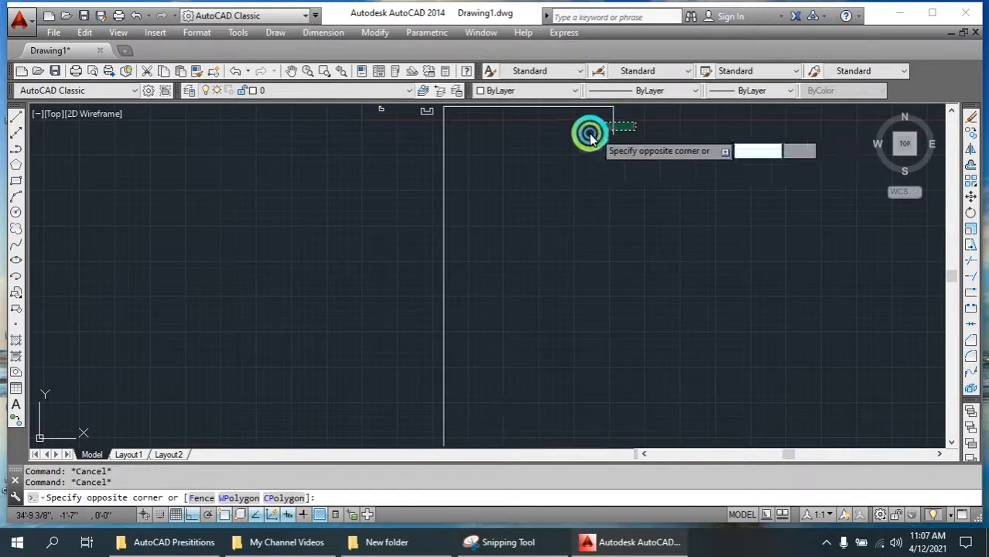
click(582, 137)
key(Delete)
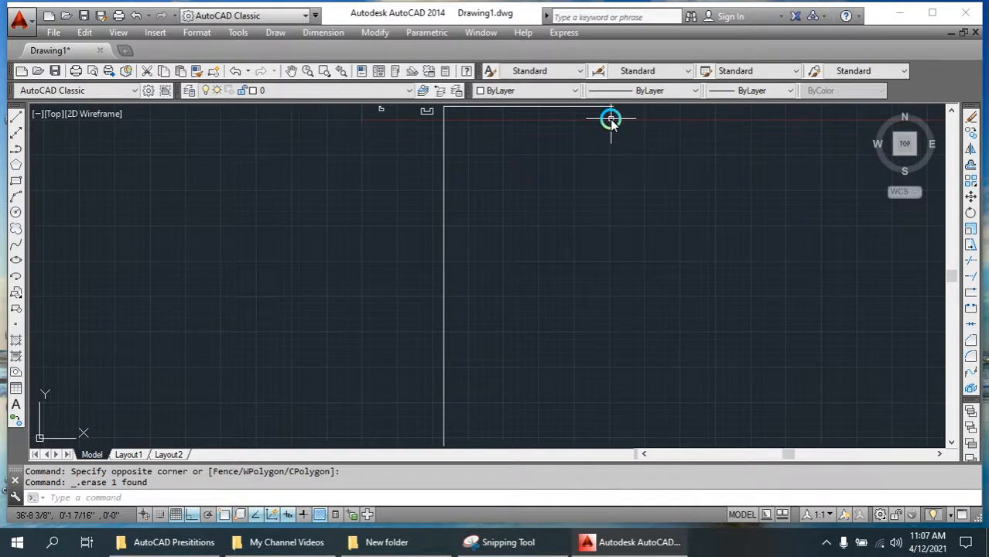
Draw the rectangle's right side 50' down from the right end of the top line
text(l)
key(Return)
click(613, 107)
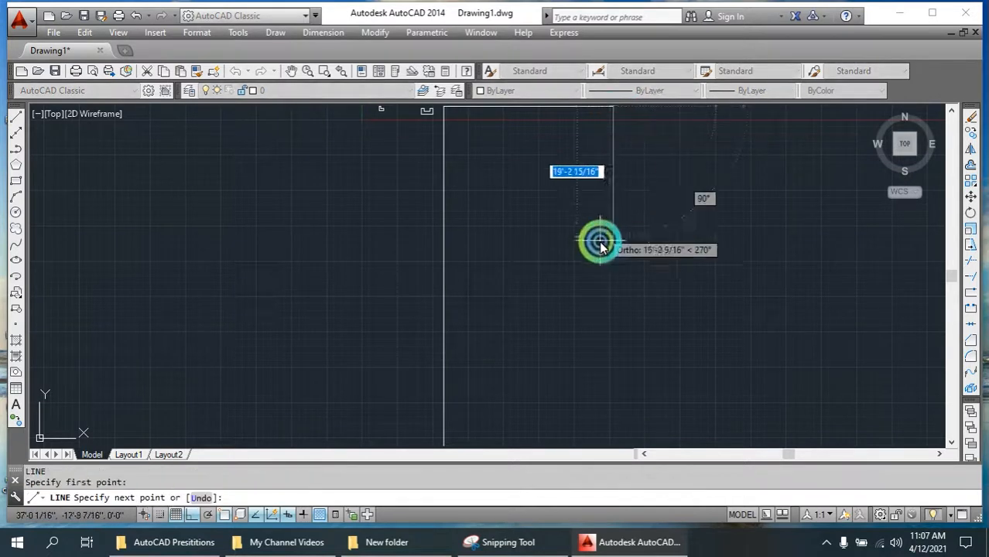
click(601, 246)
text(50)
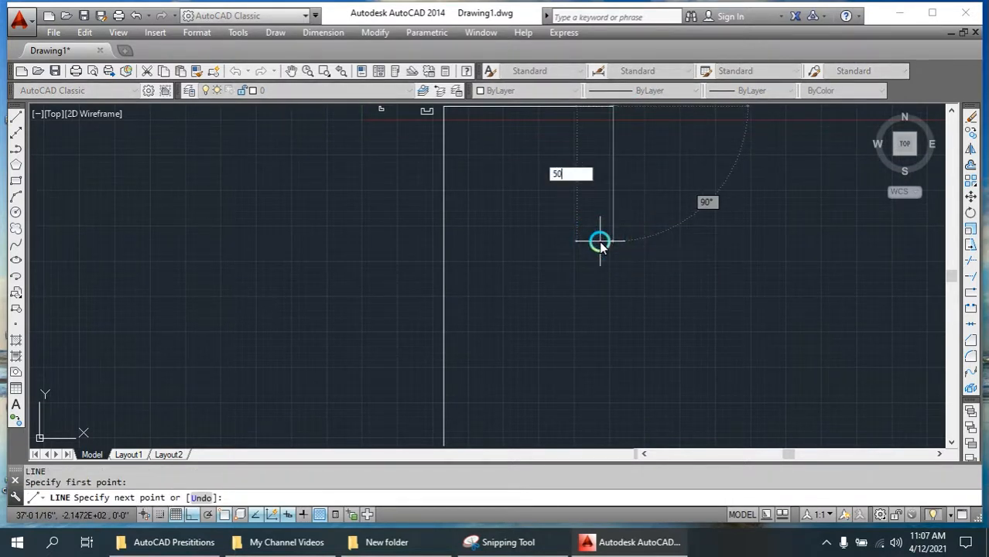
key(Return)
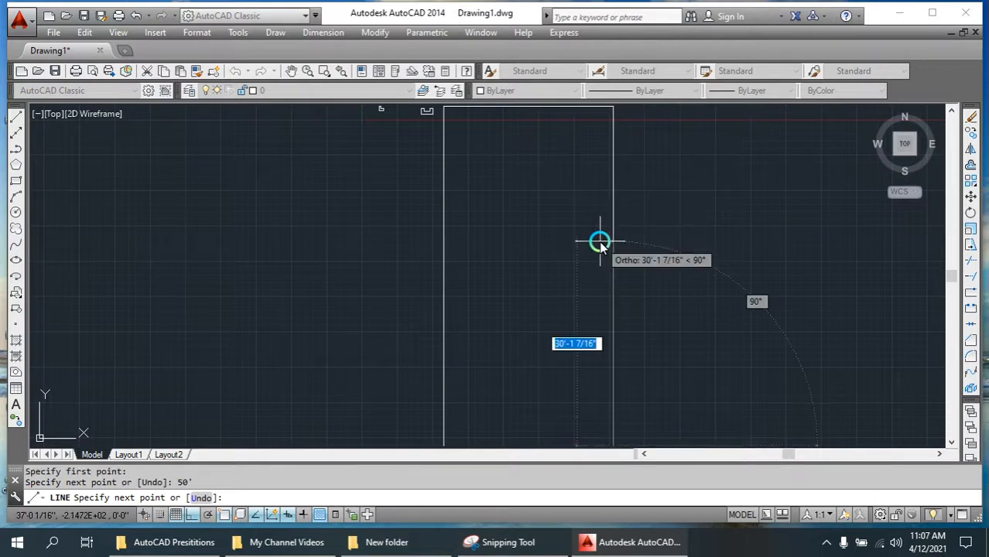
key(Return)
Close the rectangle with a bottom line joining the lower ends of its left and right sides
scroll(532, 233, down, 4)
scroll(501, 289, up, 4)
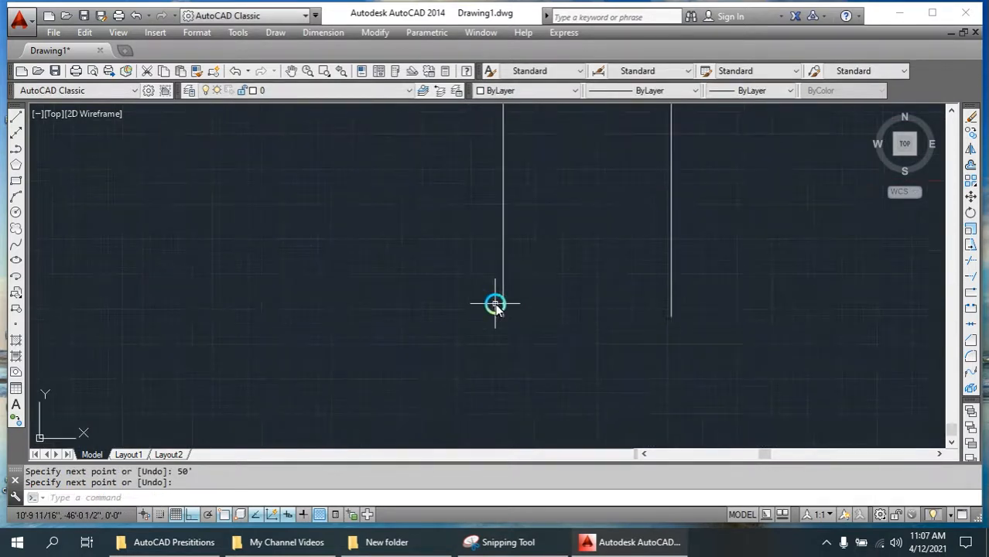
key(Return)
click(503, 316)
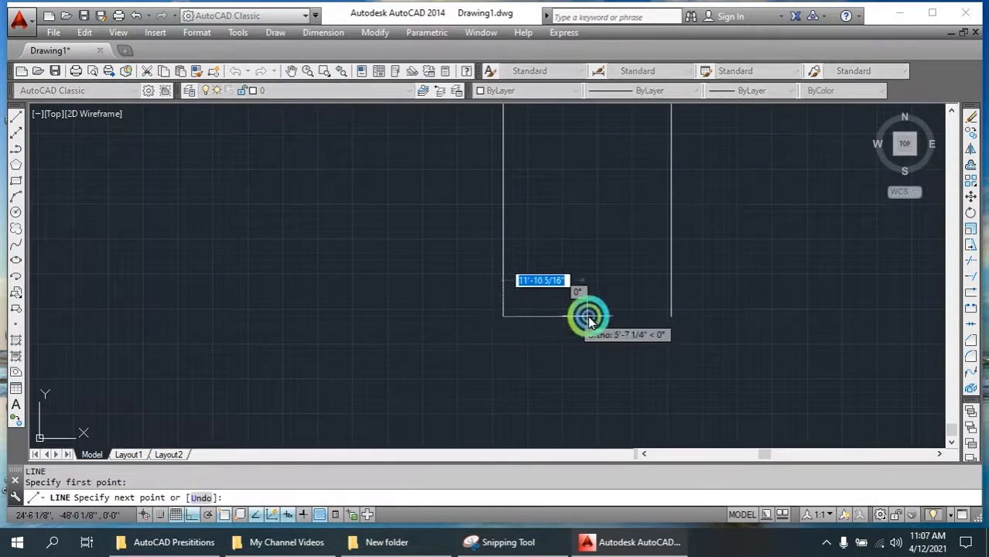
click(668, 315)
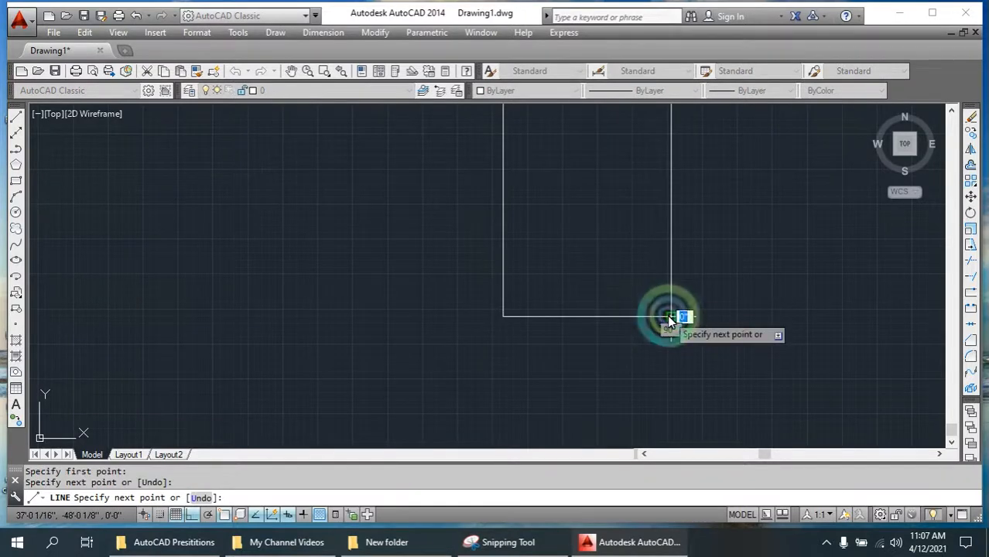
key(Return)
Examine the closed rectangle and its size relative to the small L-shaped and U-shaped outlines
scroll(582, 230, down, 4)
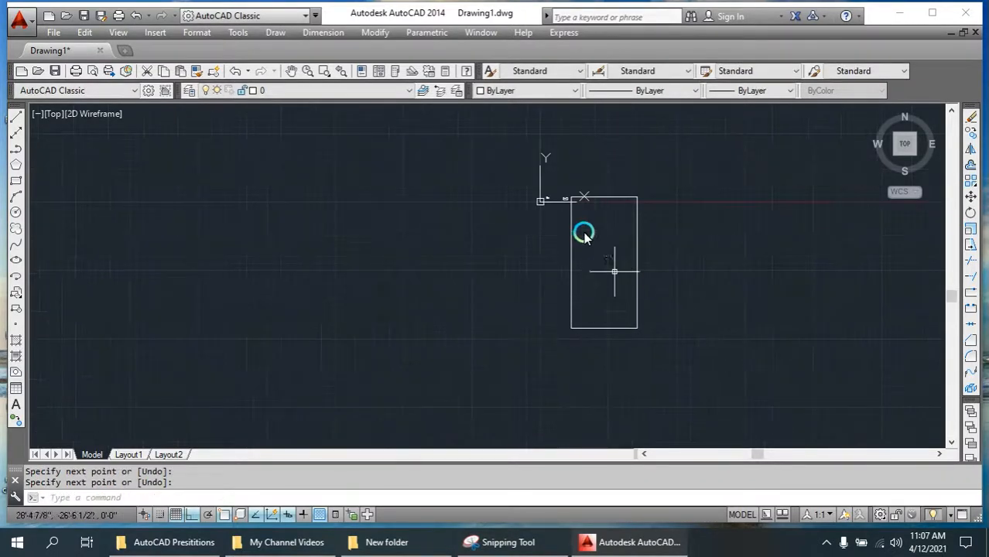
scroll(594, 212, up, 6)
scroll(602, 240, down, 2)
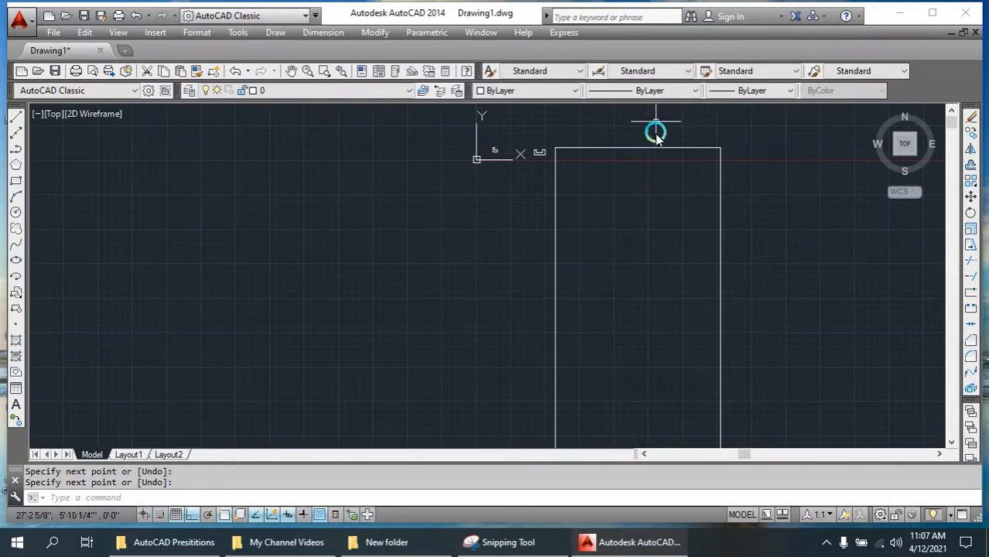
scroll(655, 134, up, 2)
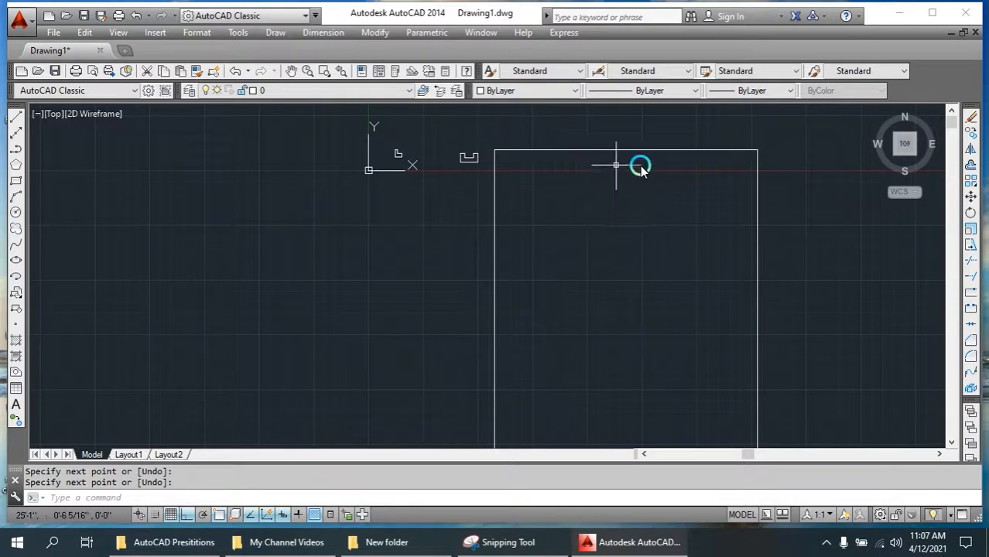
scroll(695, 268, down, 3)
middle_drag(711, 372, 475, 324)
scroll(480, 270, up, 2)
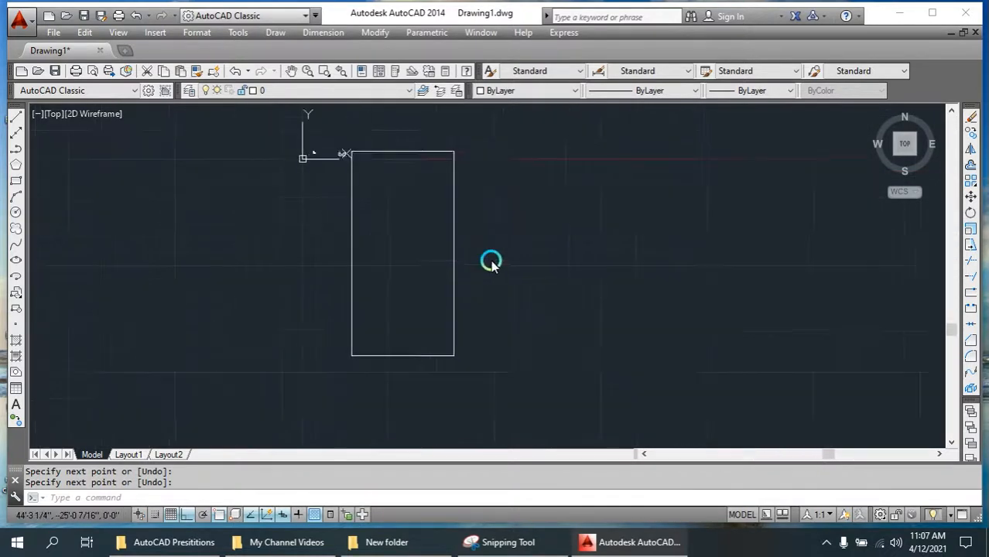
middle_drag(490, 261, 547, 235)
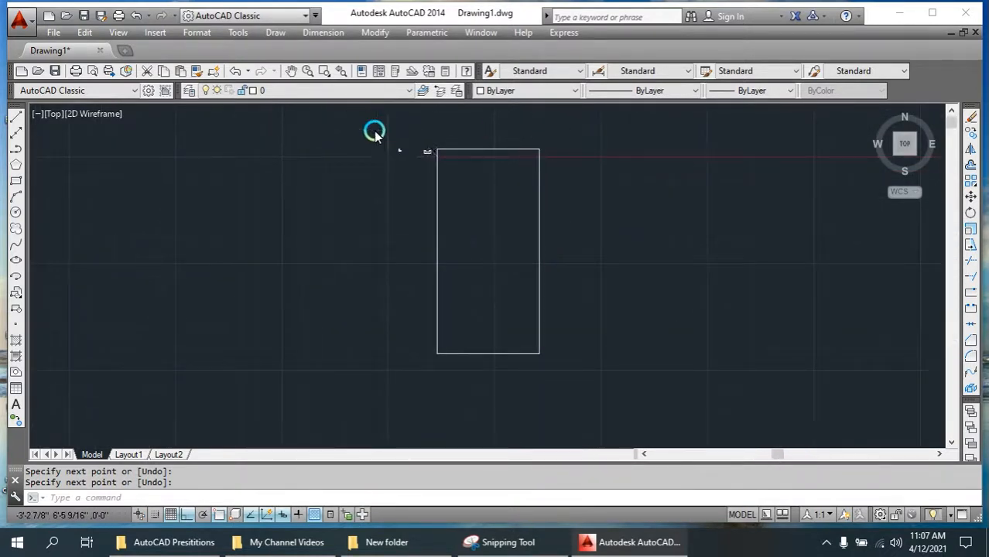
scroll(375, 132, up, 4)
scroll(633, 127, up, 4)
scroll(355, 169, down, 4)
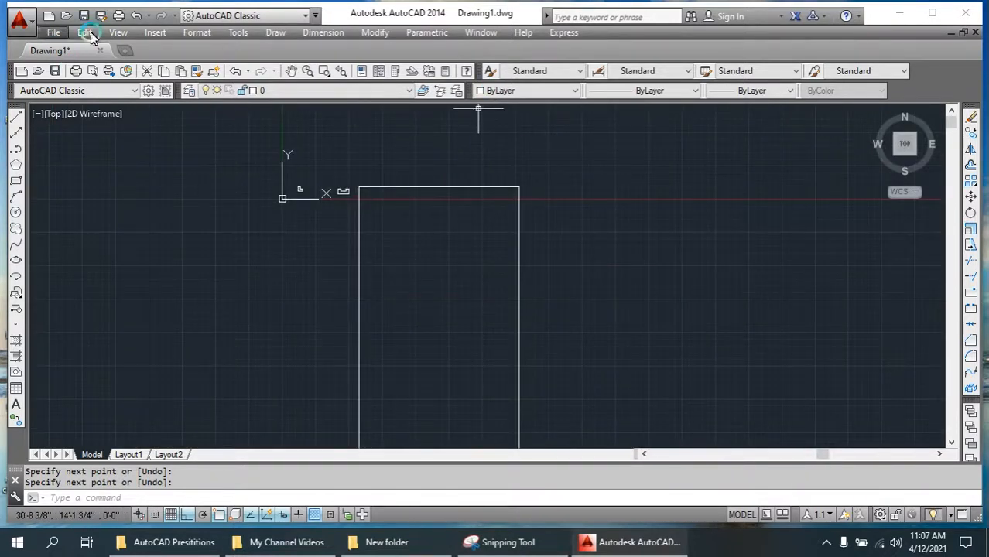
click(830, 543)
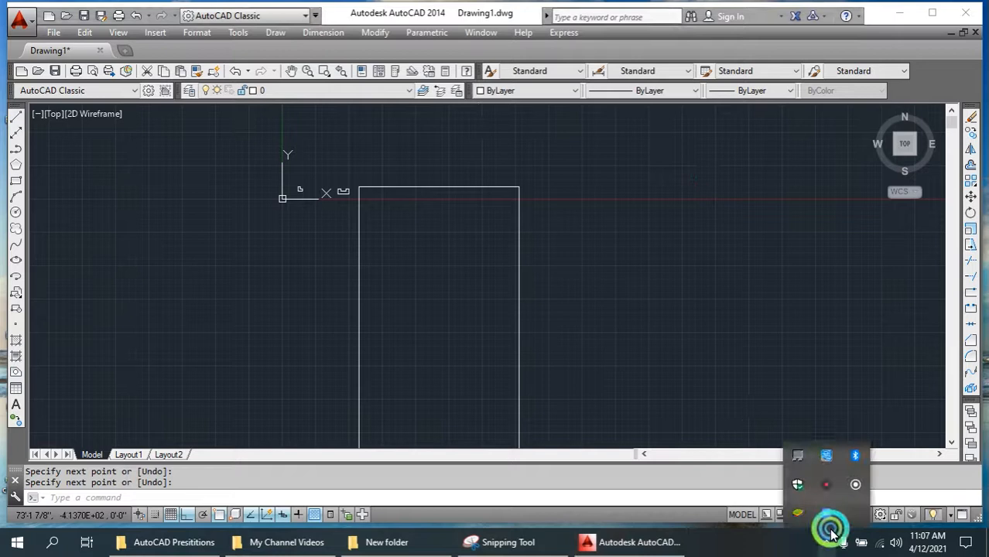
click(827, 484)
click(456, 286)
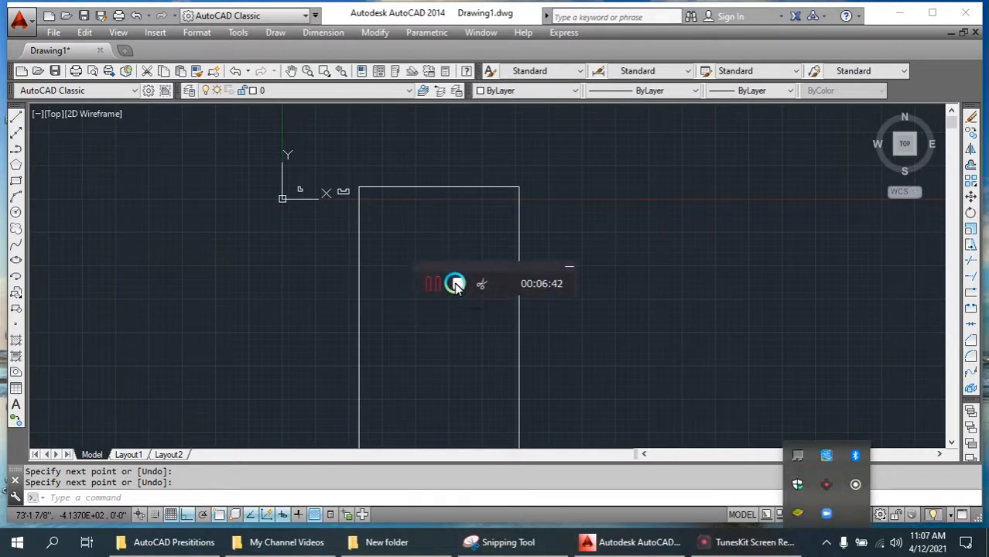